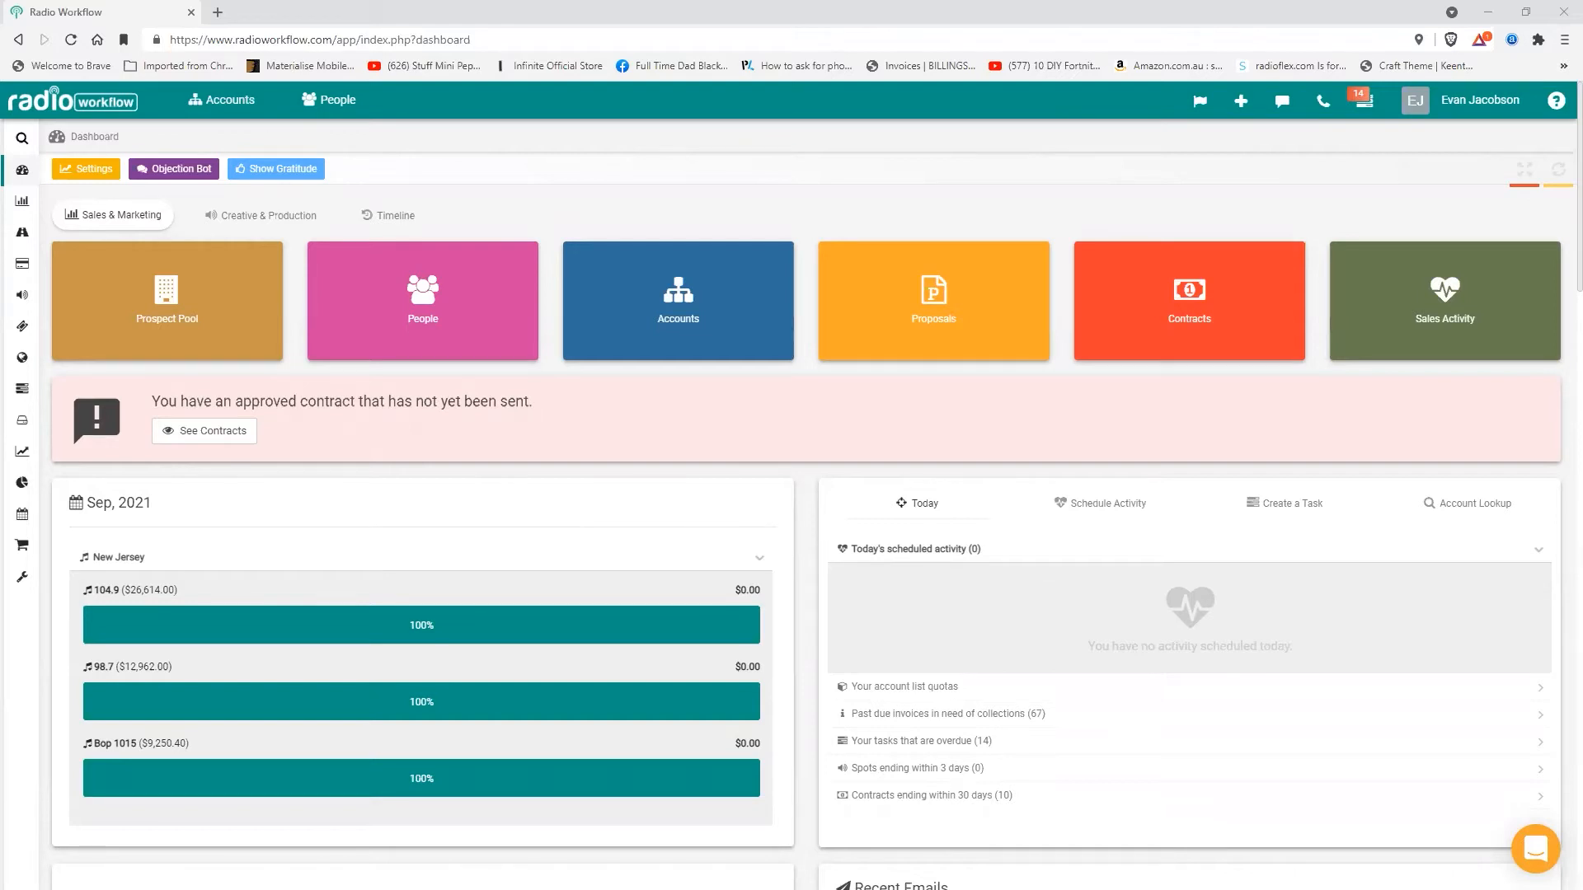
Open the Newspaper & Other Print Media settings and review the sections, publications, creative sources and status levels.
click(23, 579)
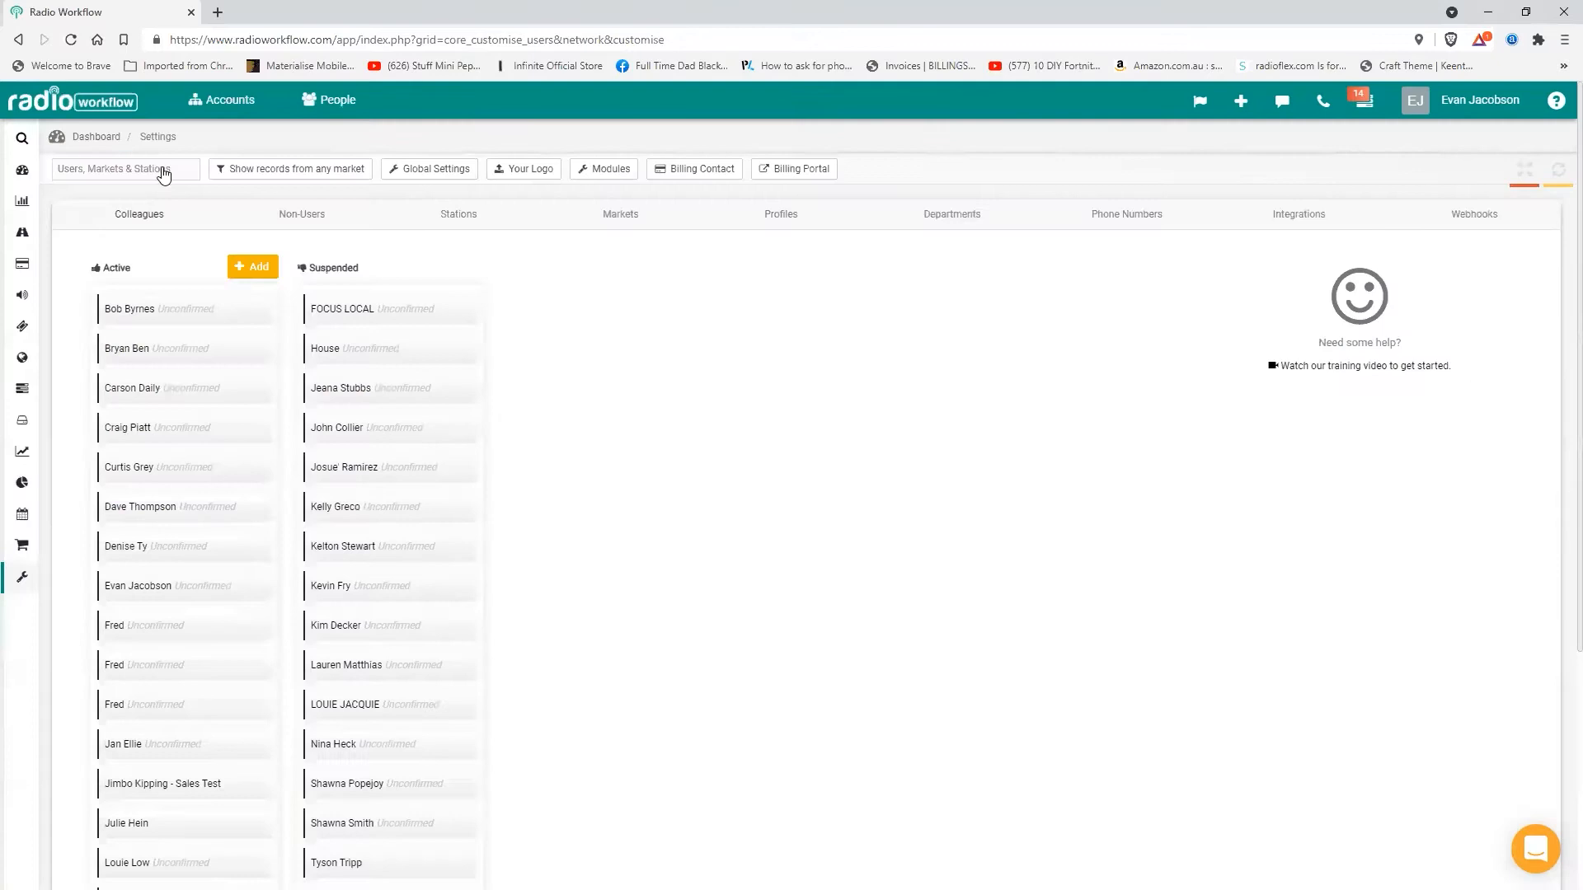
click(163, 170)
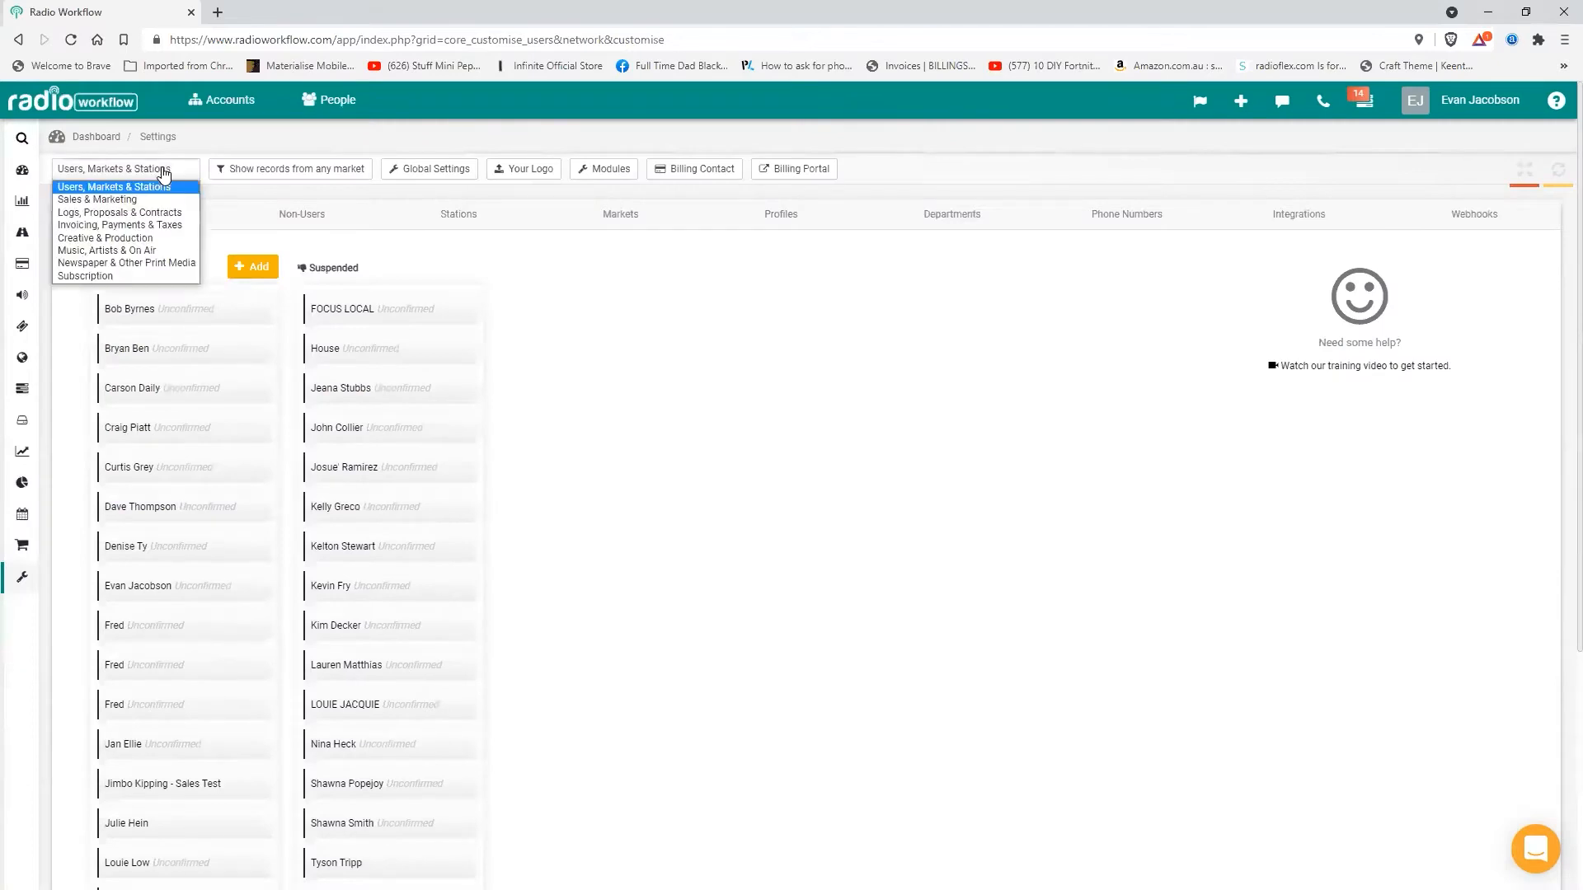
click(142, 262)
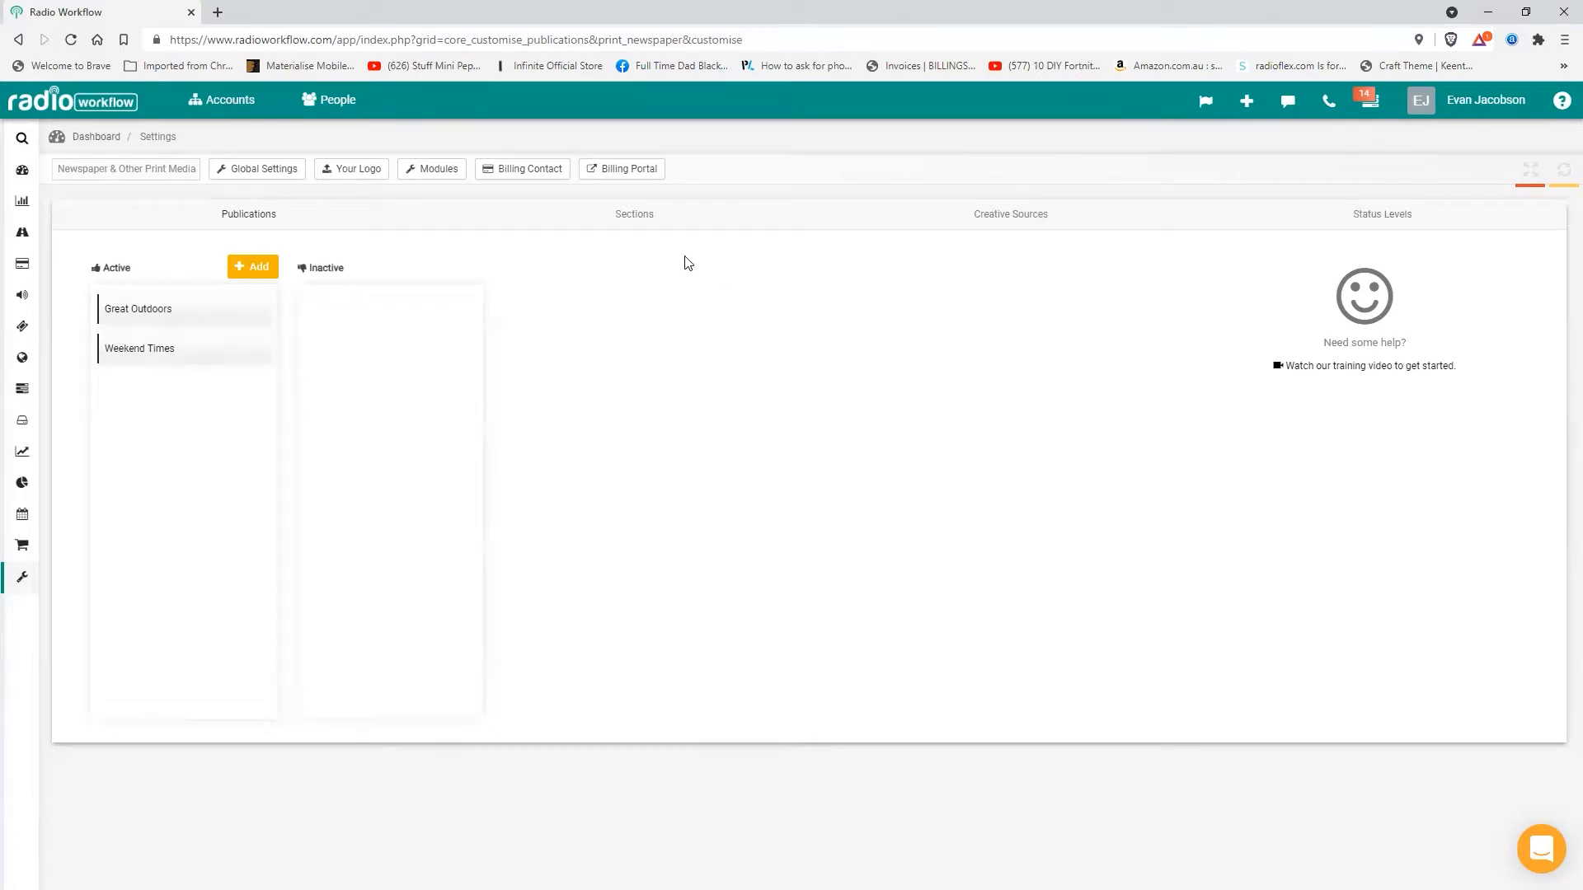
click(647, 228)
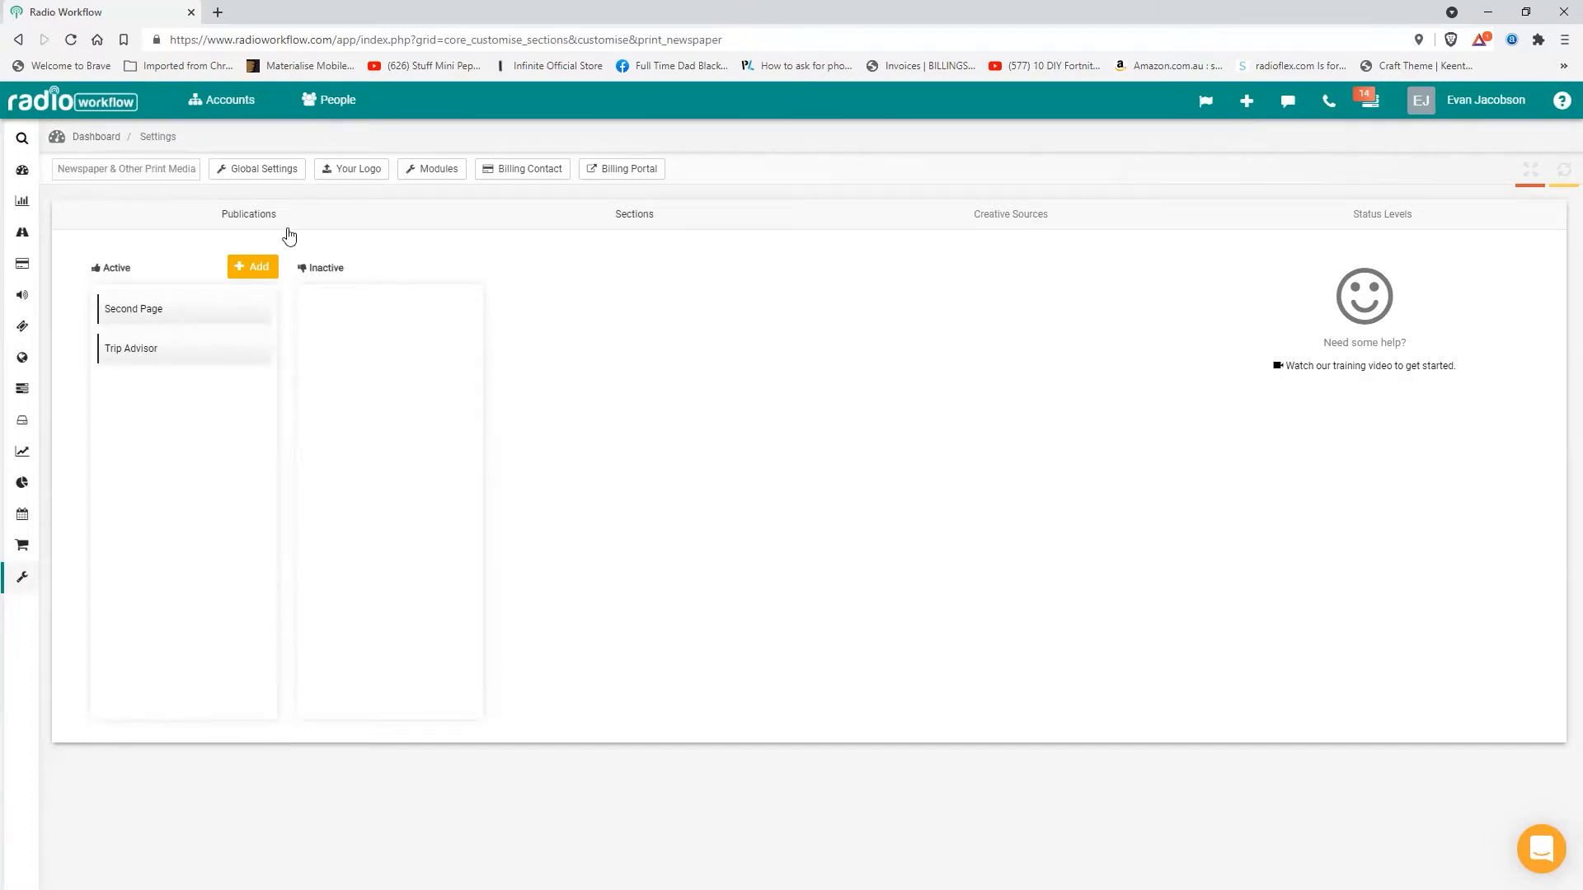
click(245, 216)
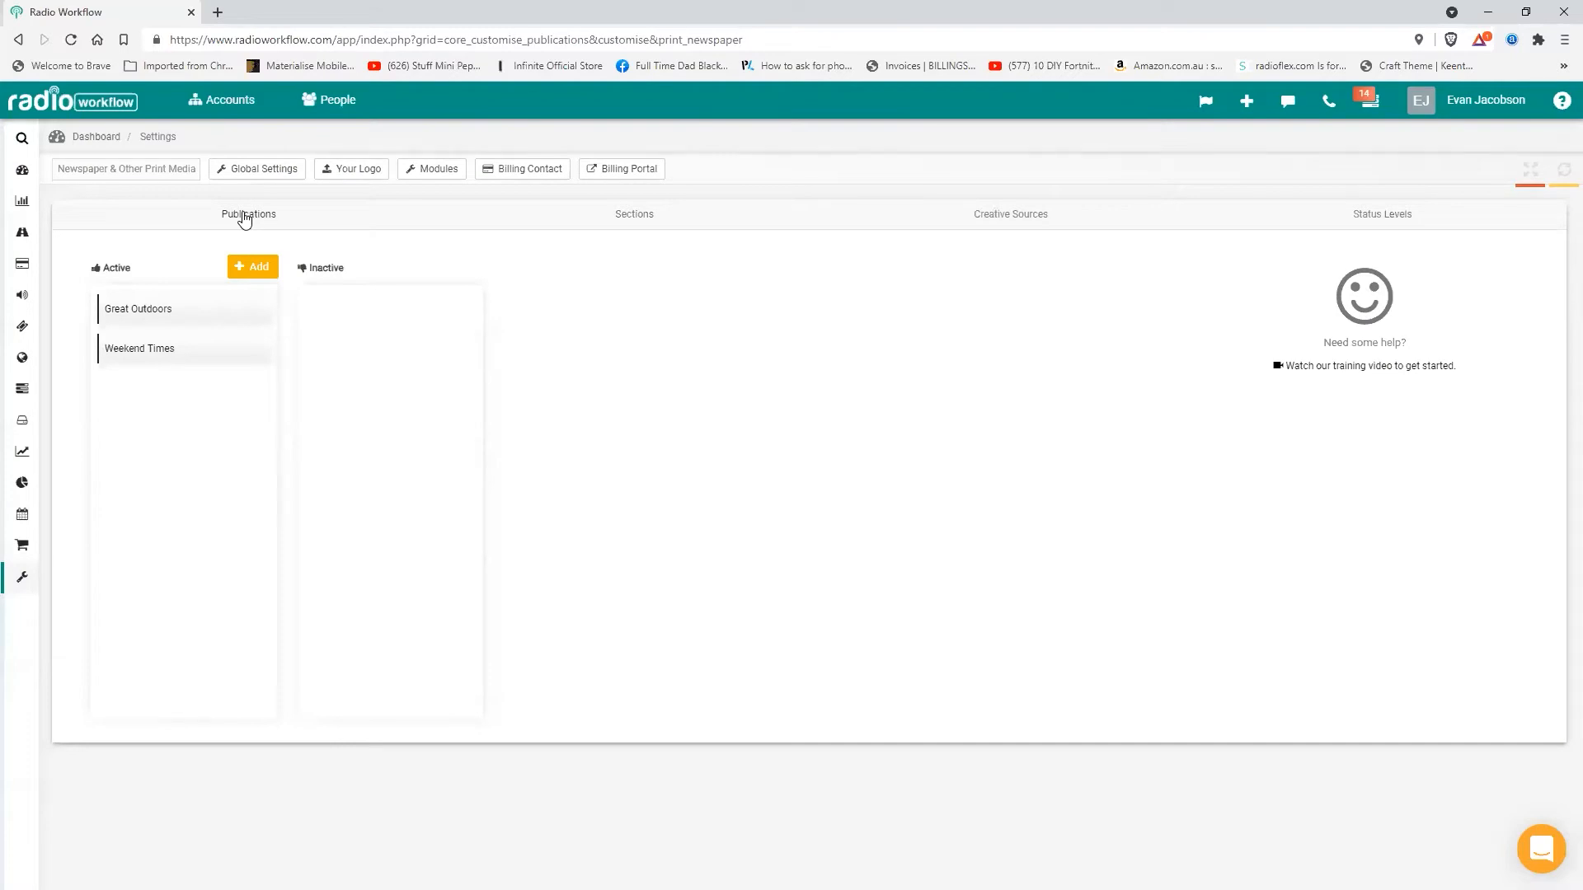
click(1042, 219)
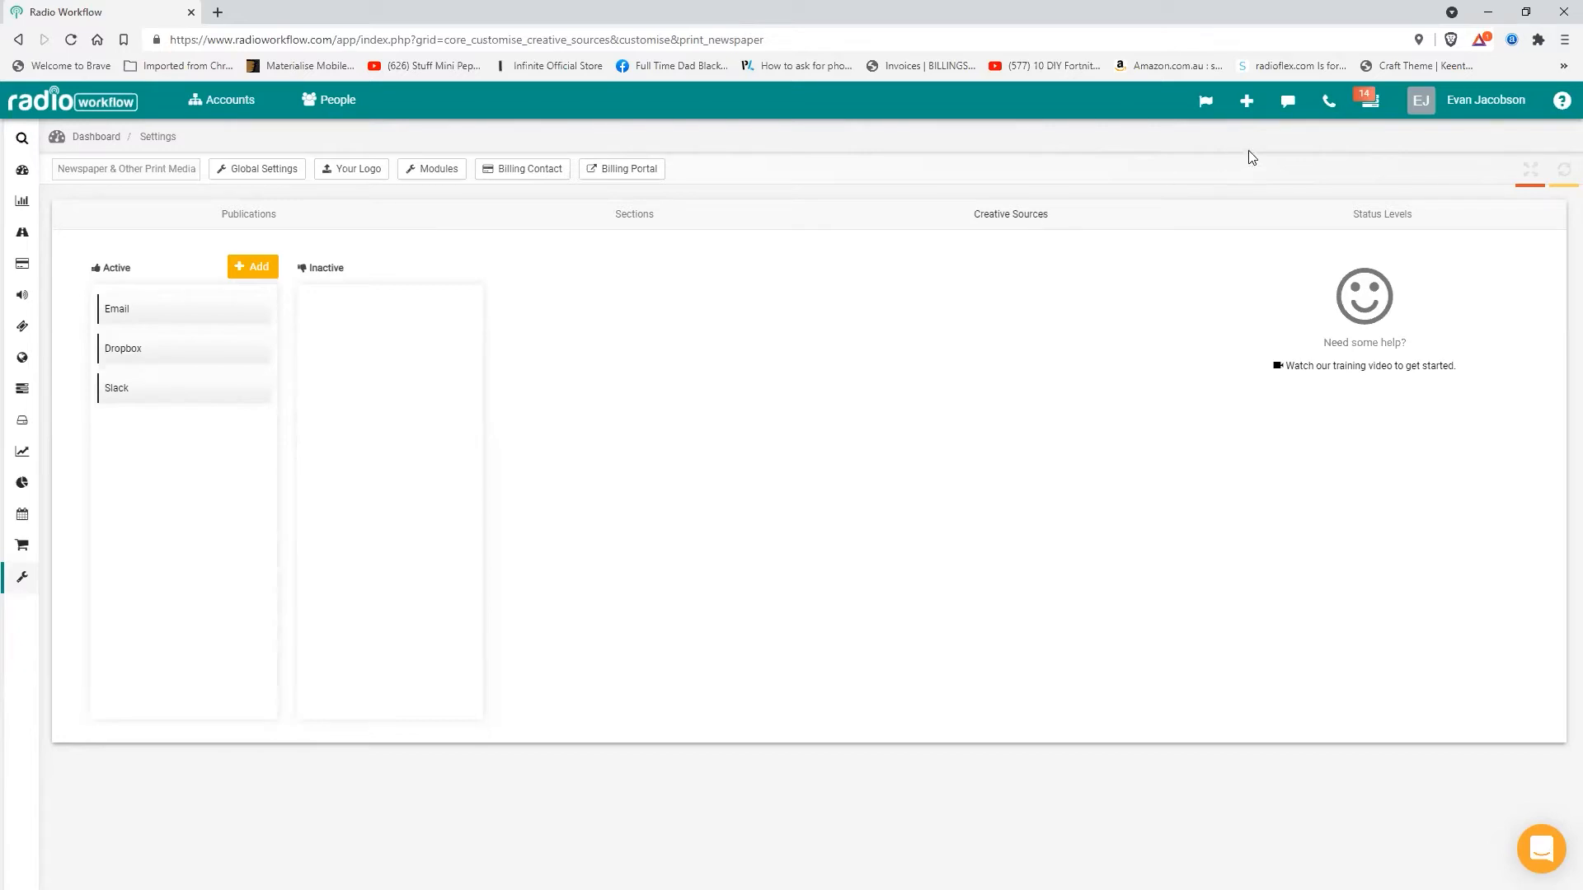
click(1392, 225)
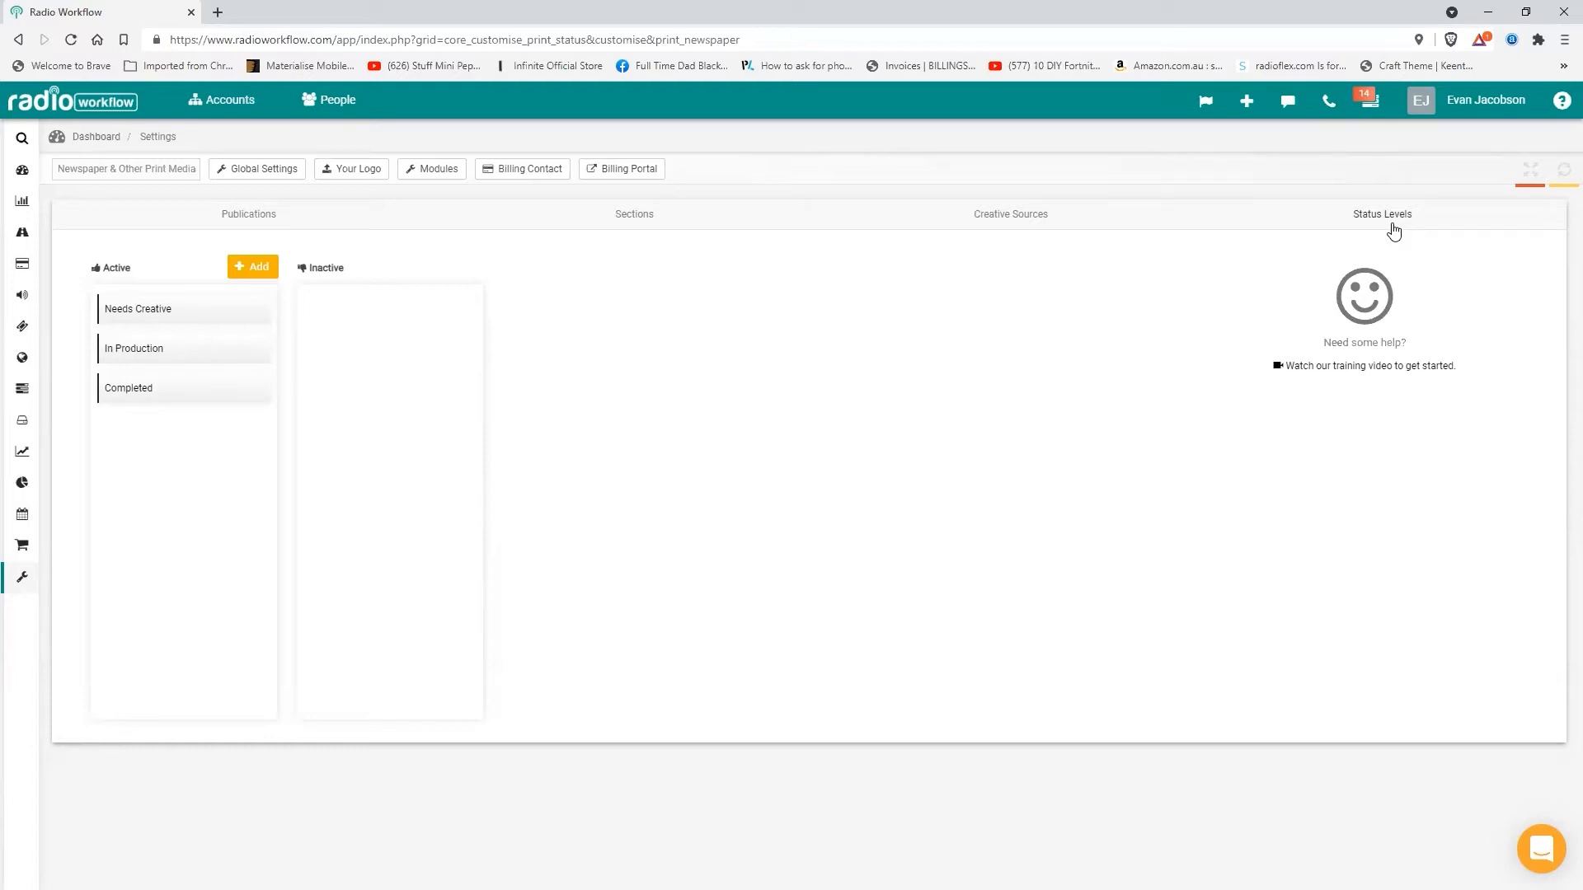
Reorder the print status levels so Needs Creative follows In Production, and view the edit and new status forms without saving.
drag(234, 310, 236, 377)
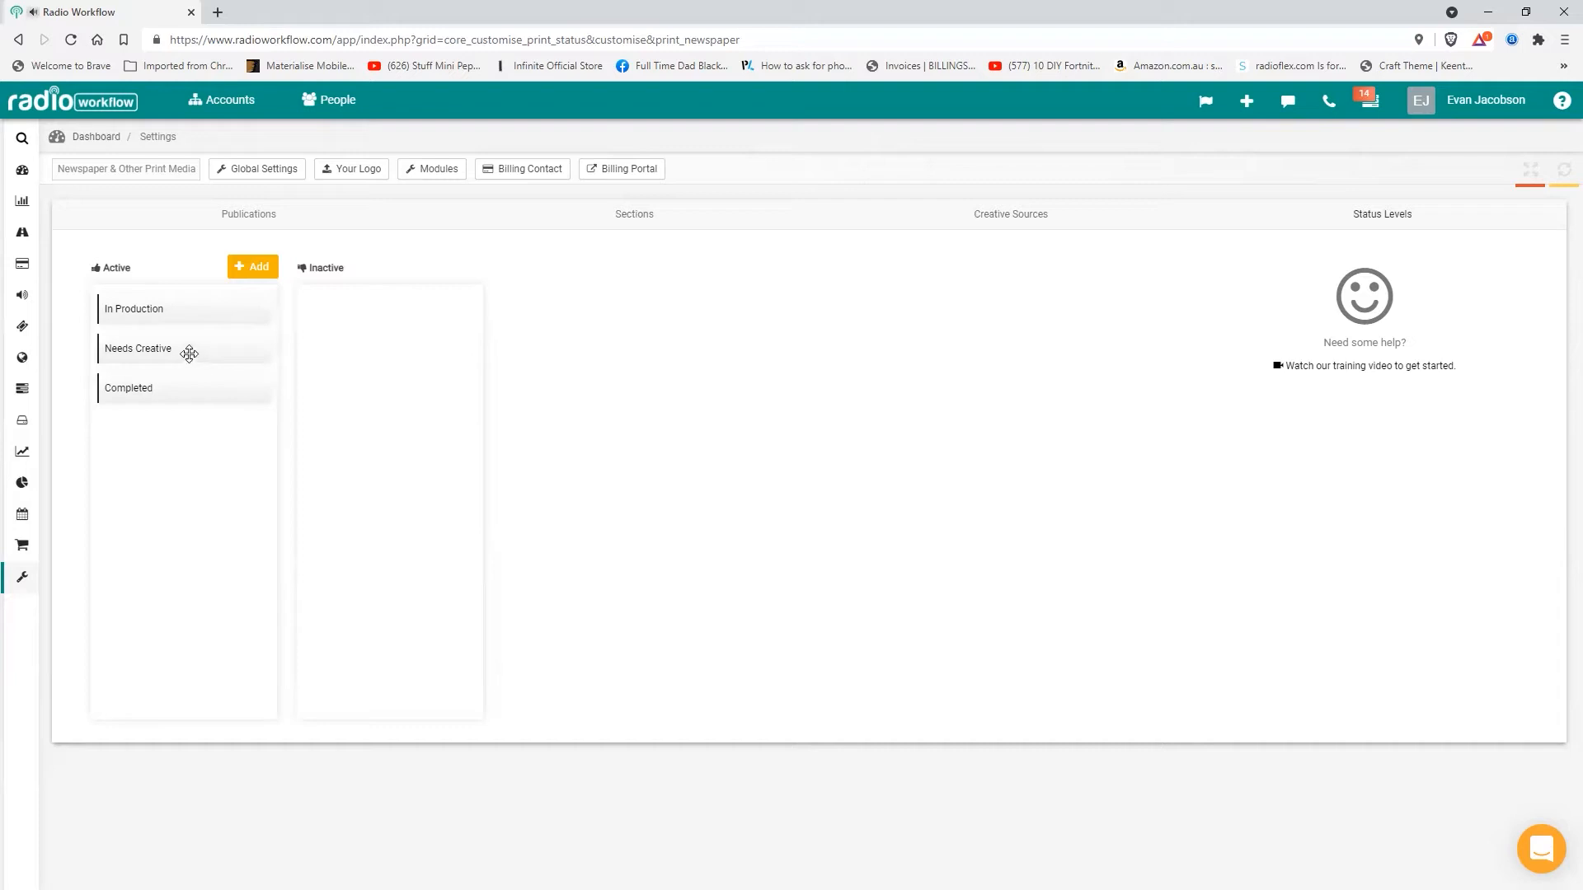
click(131, 308)
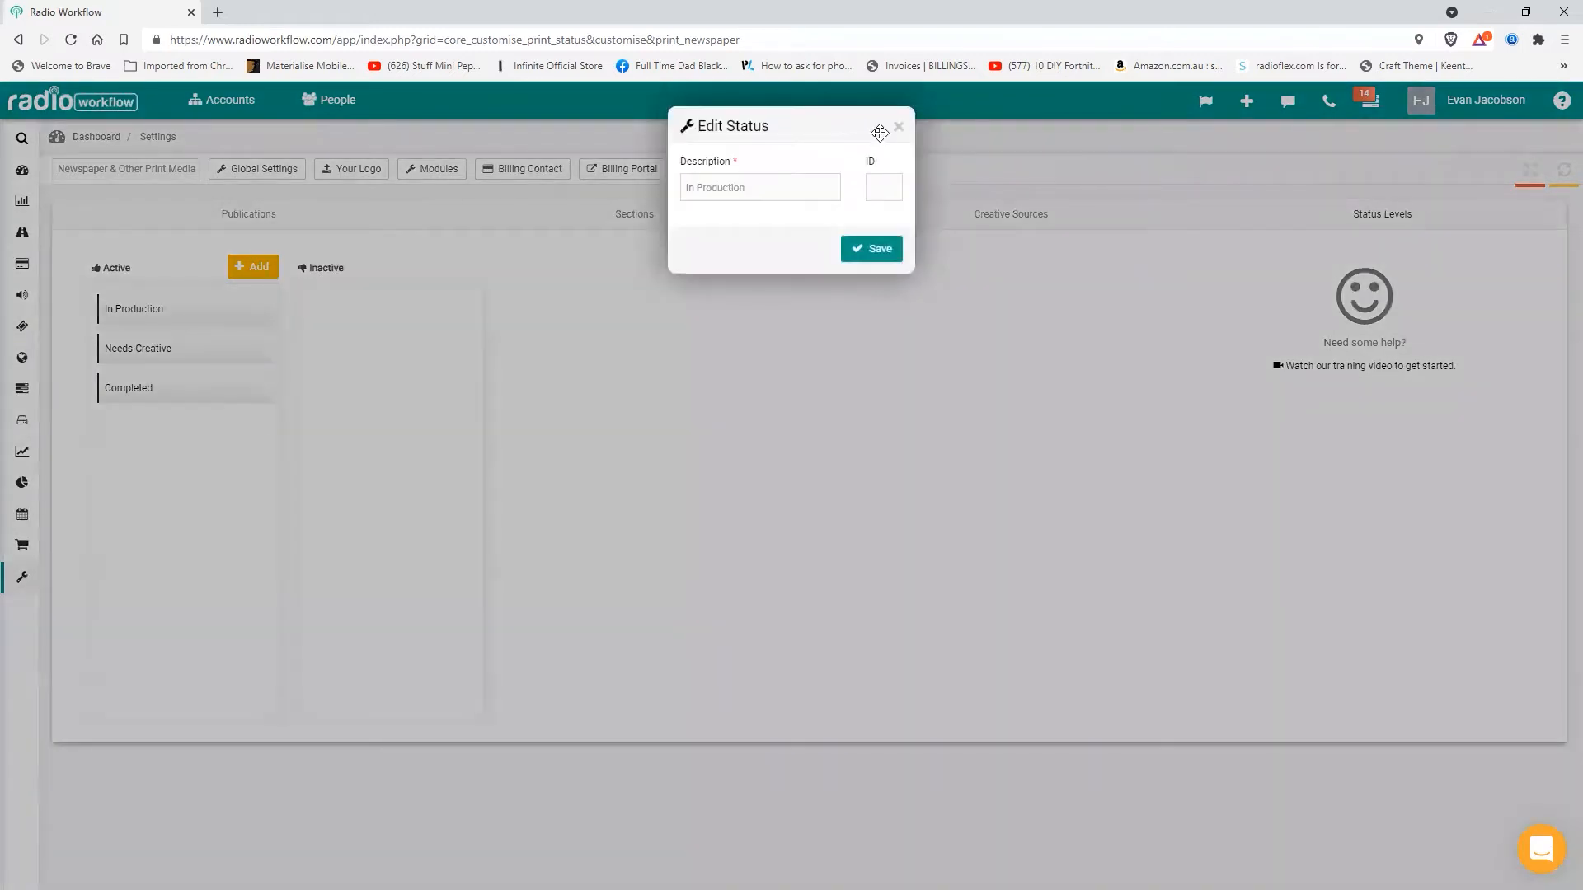
click(895, 130)
click(255, 272)
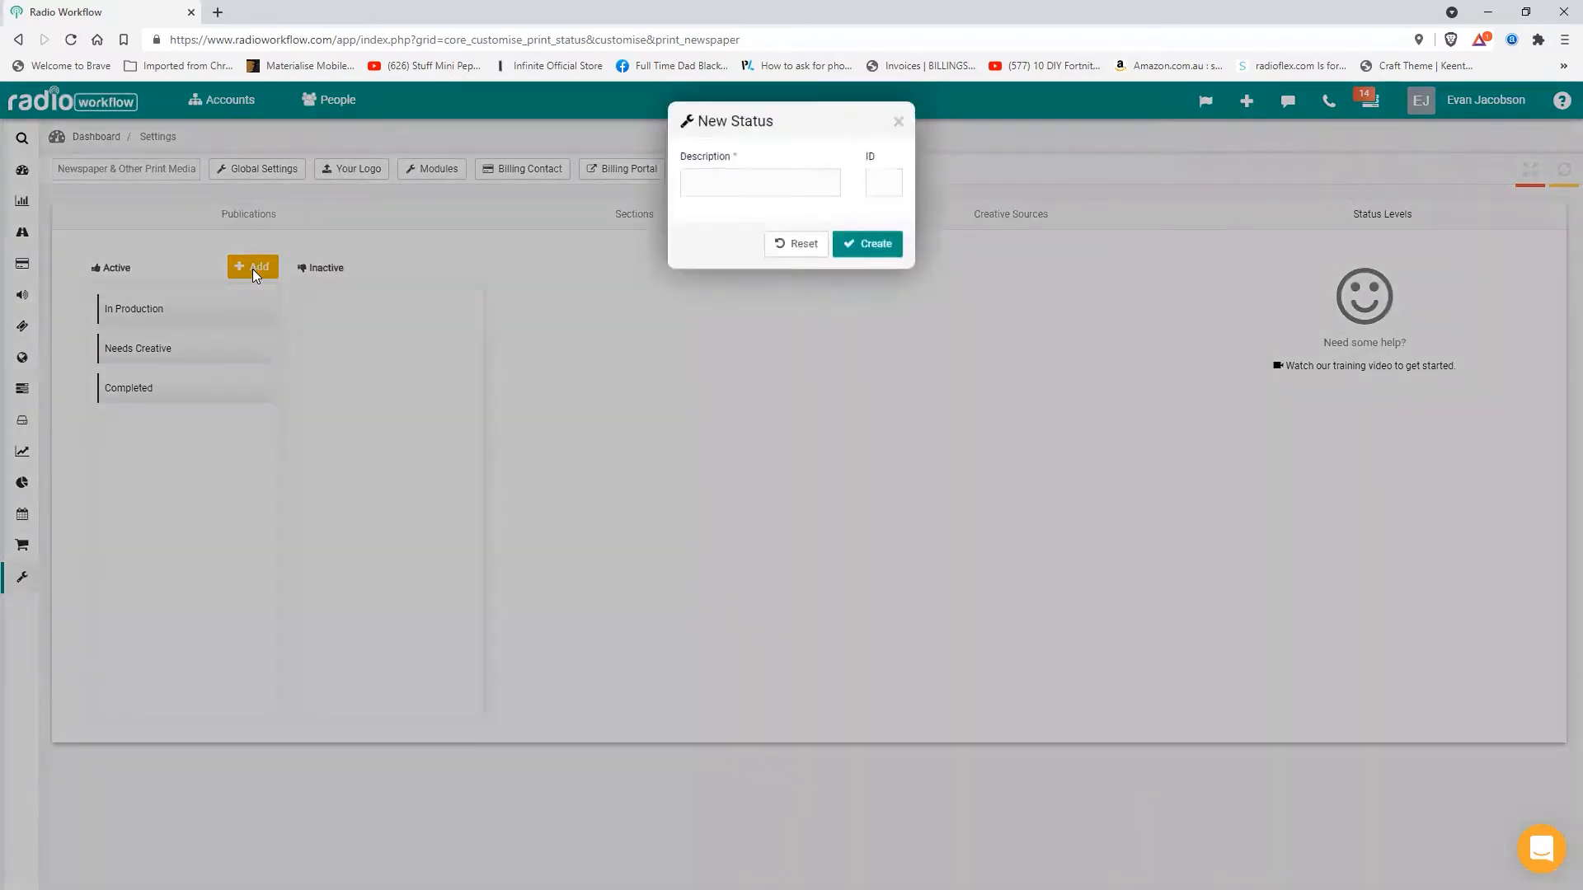
click(425, 345)
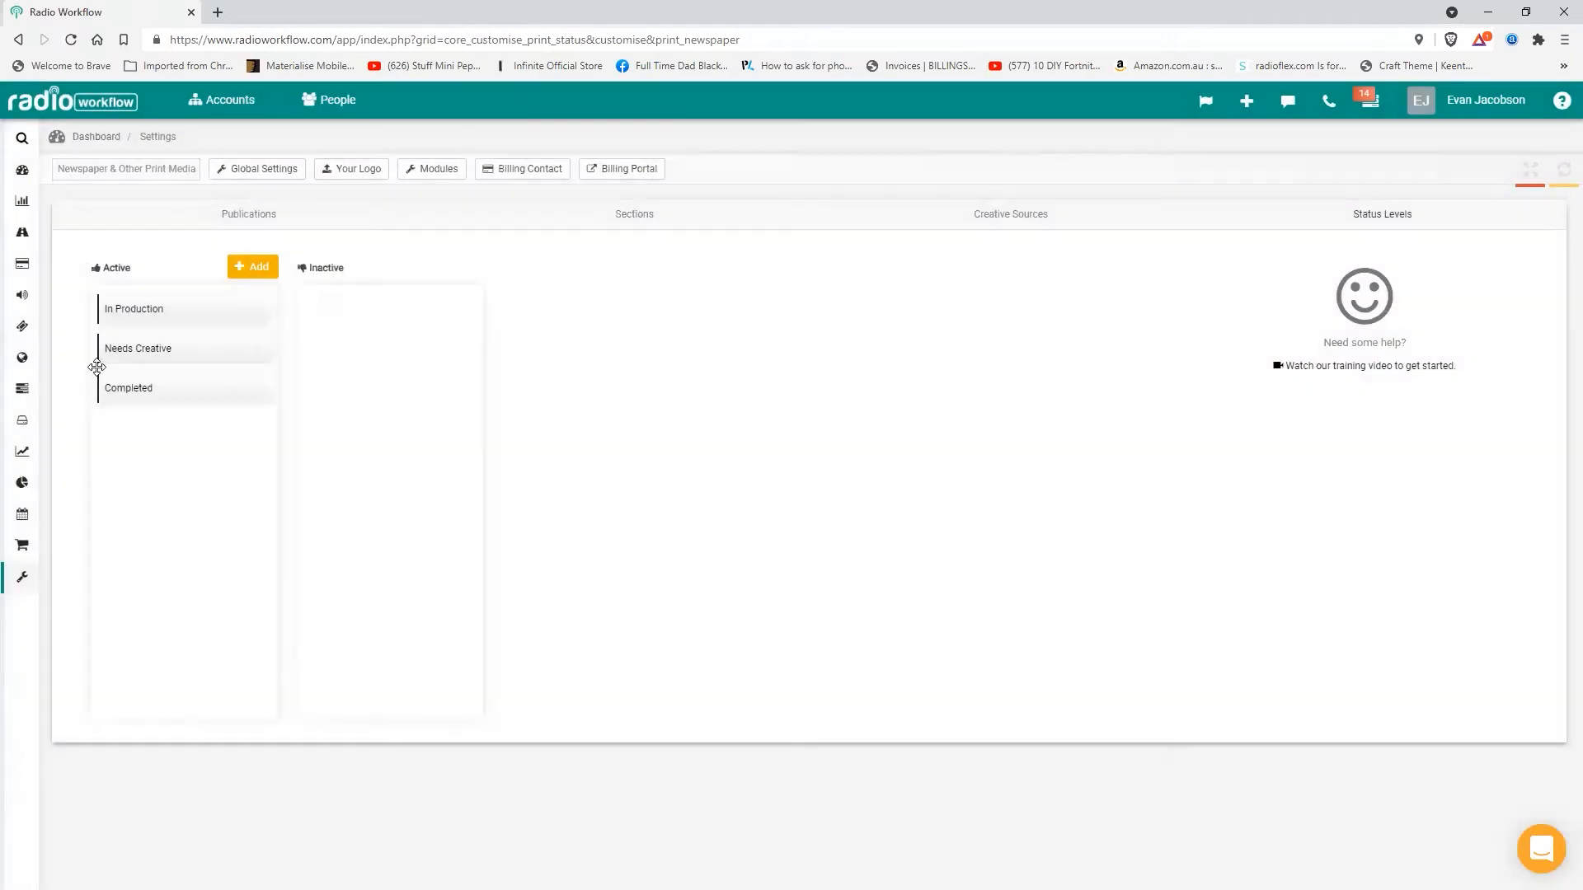
Return to the dashboard and start a new contract with McDonalds (Clifton NJ) as the advertiser.
click(23, 171)
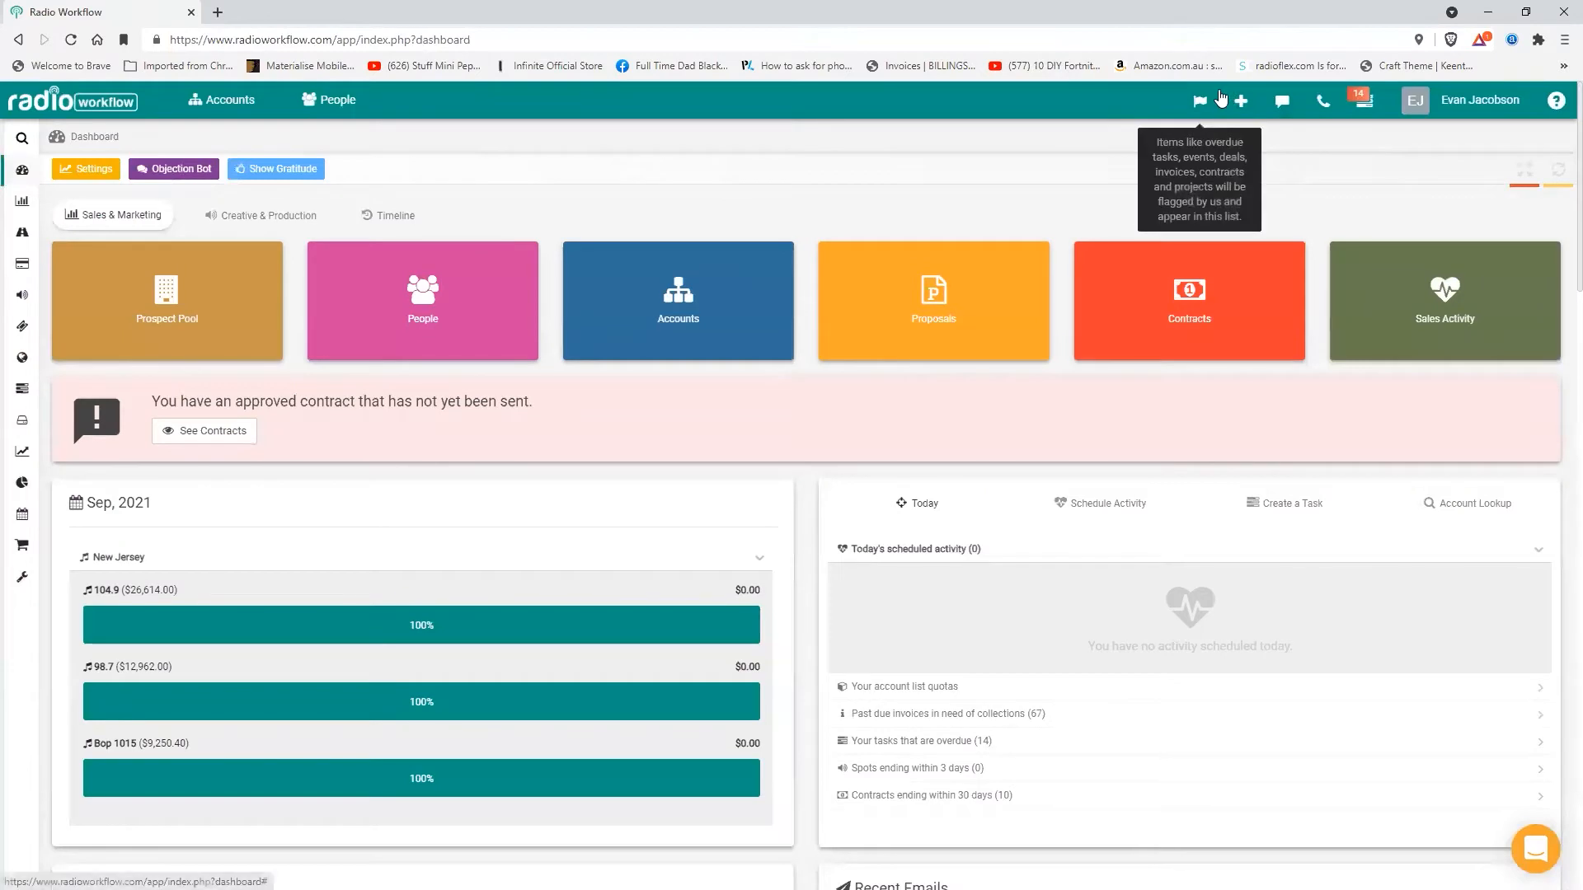
click(1240, 103)
click(1241, 103)
click(1240, 103)
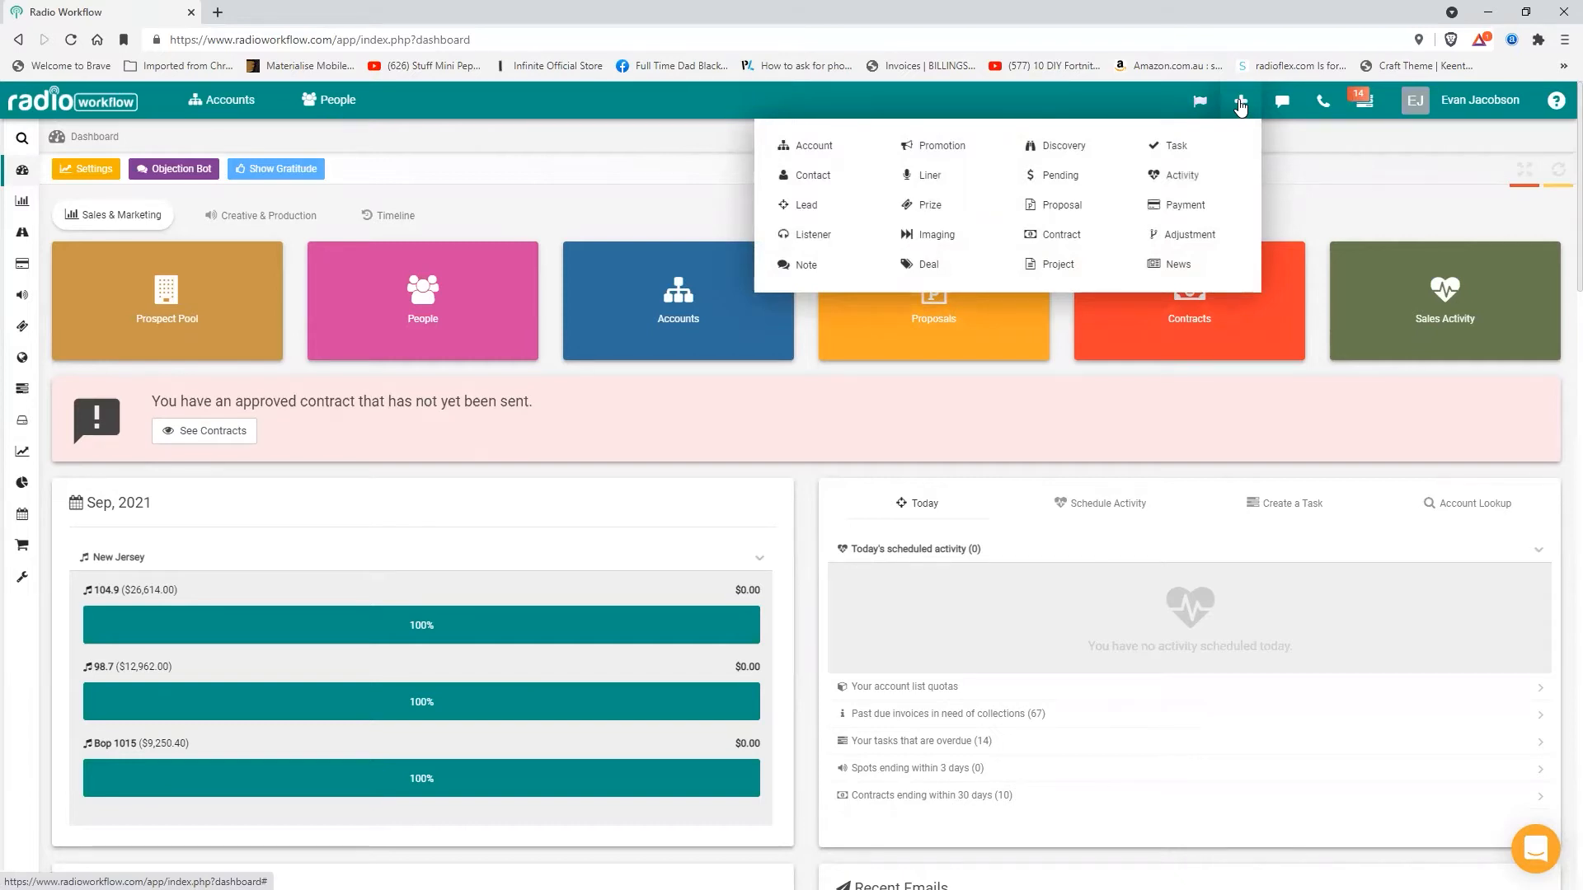
click(1052, 239)
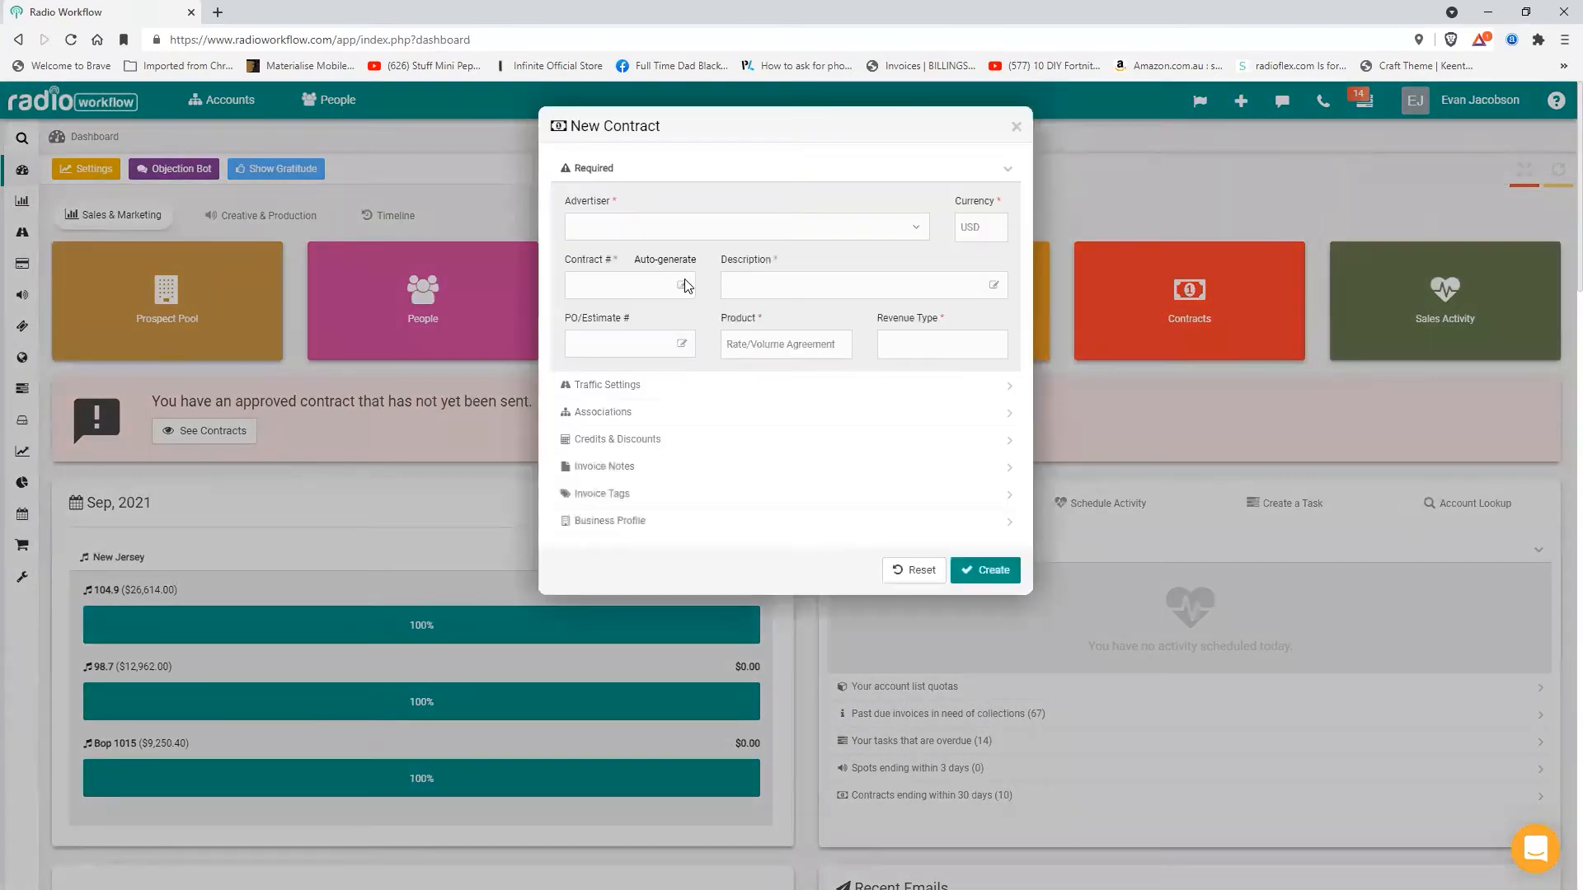
click(627, 237)
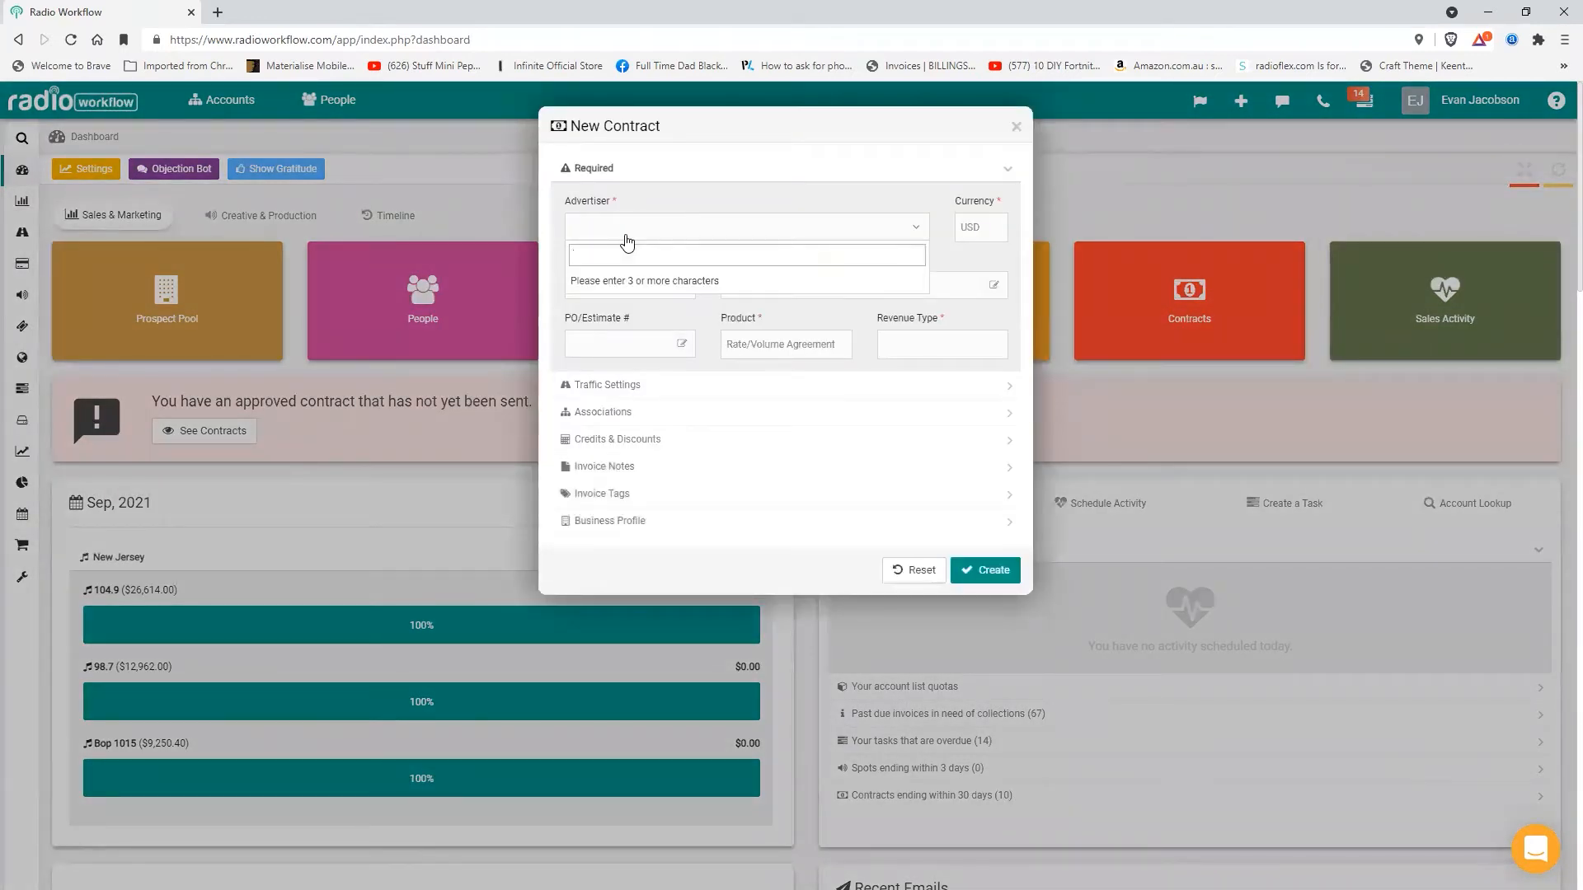
text(McDonalds)
click(635, 306)
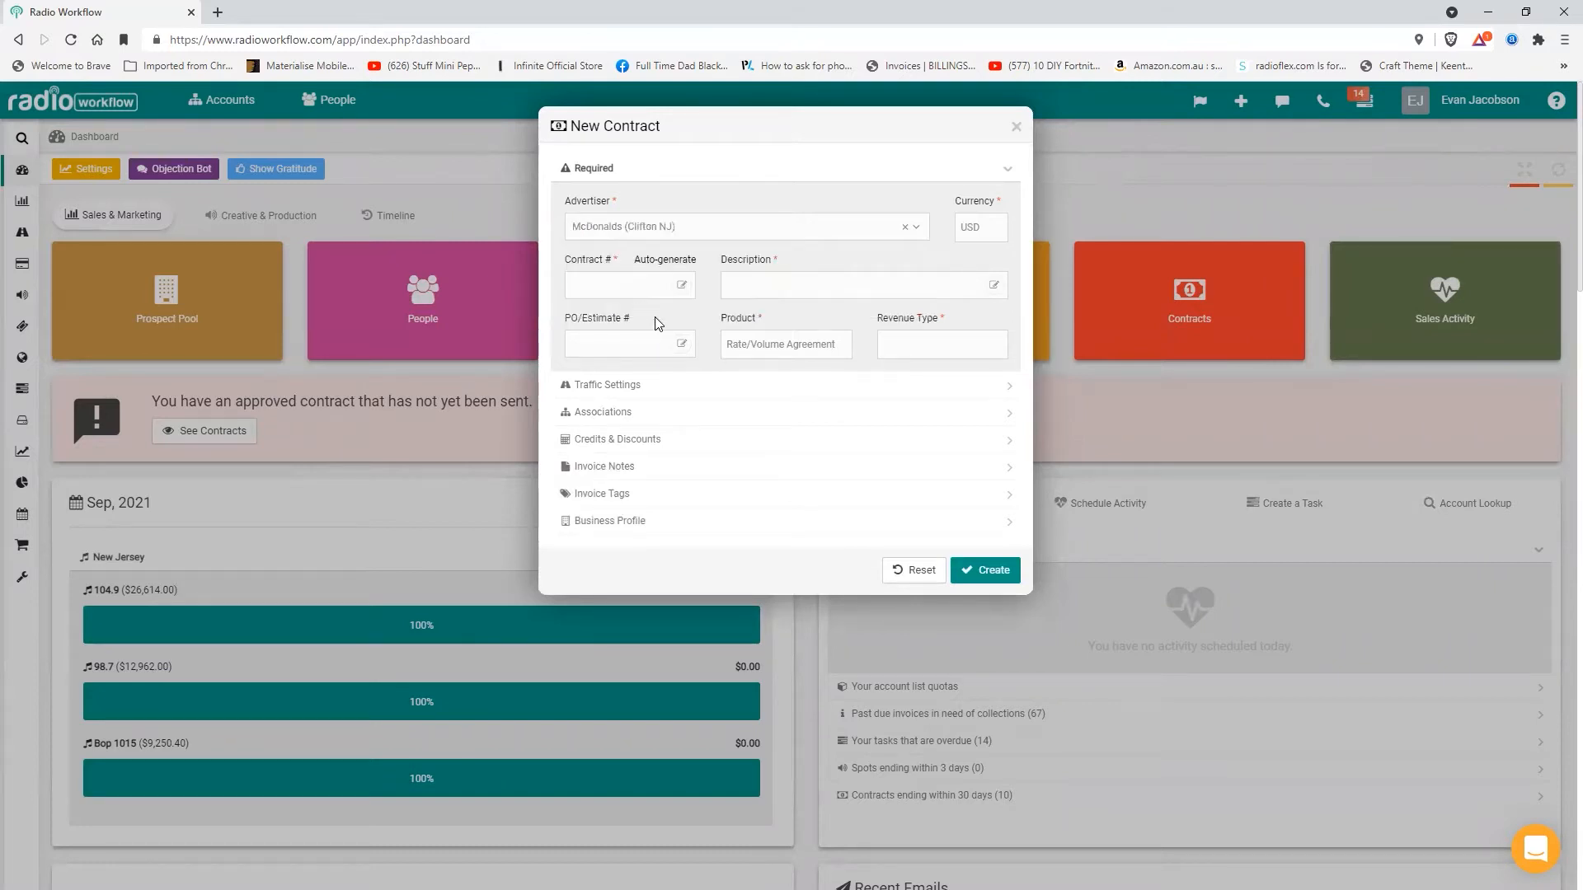
Create the contract with an auto-generated number, the description "Example Newspaper" and Cash as the revenue type.
click(657, 262)
click(760, 288)
text(Example Newspaper)
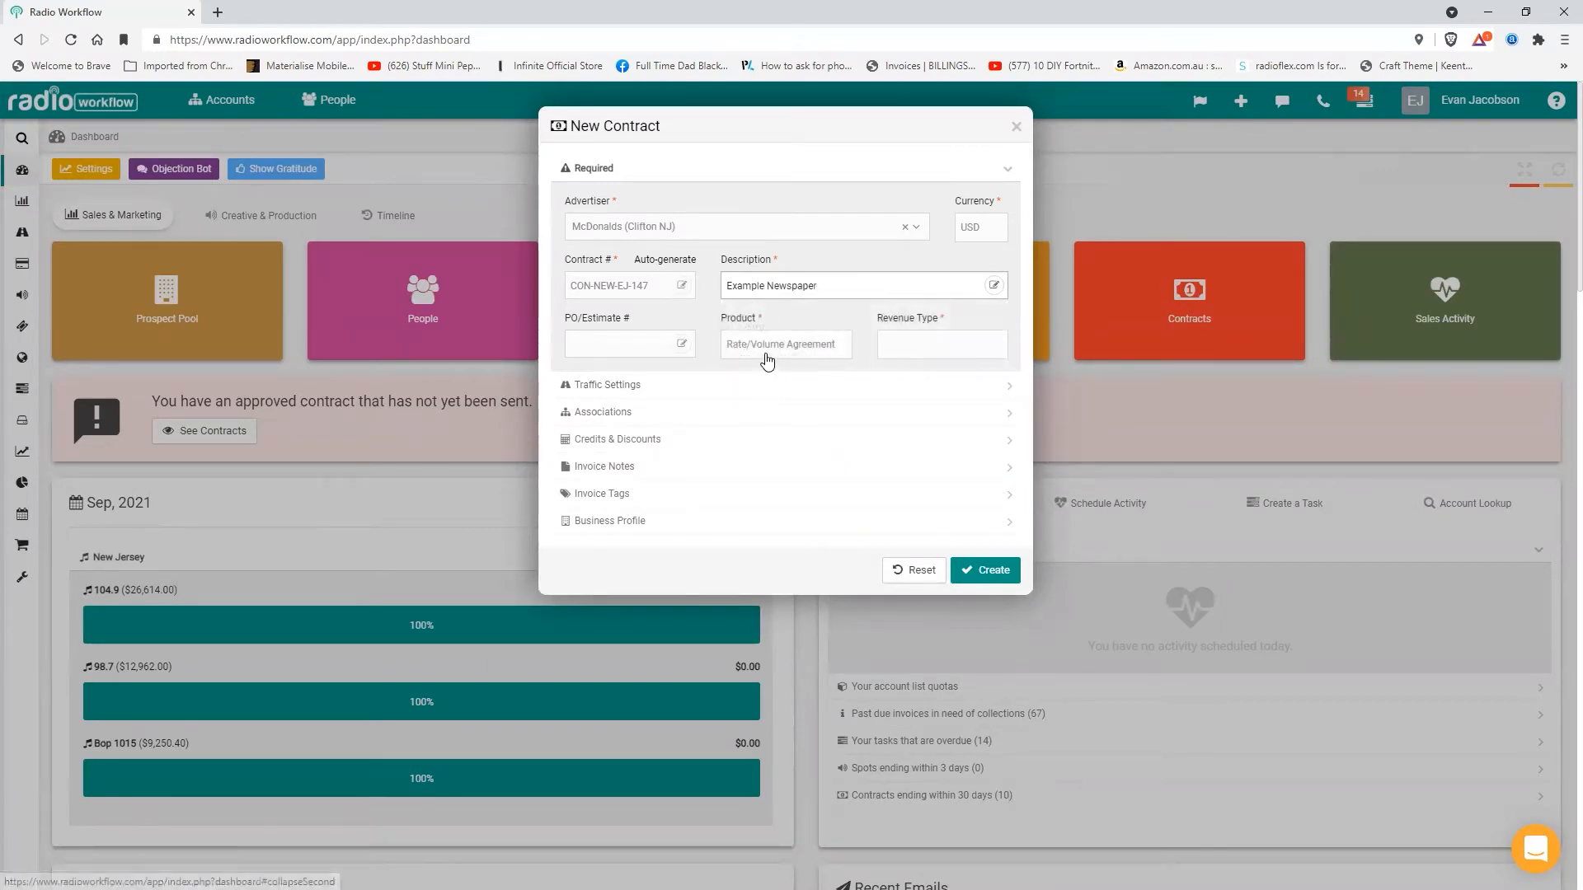
click(923, 349)
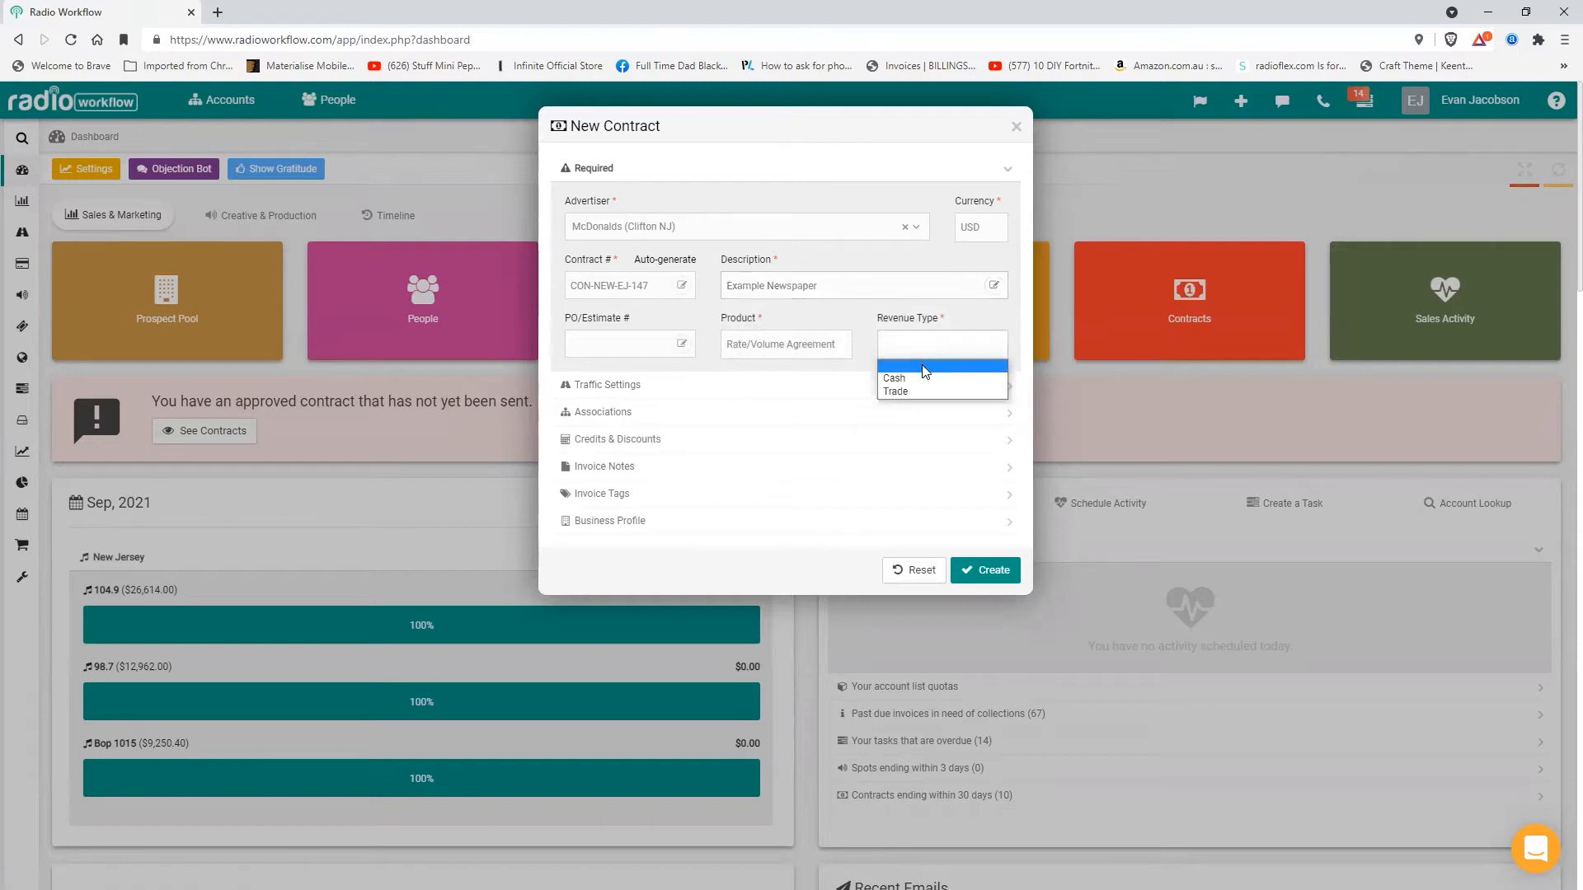
click(916, 377)
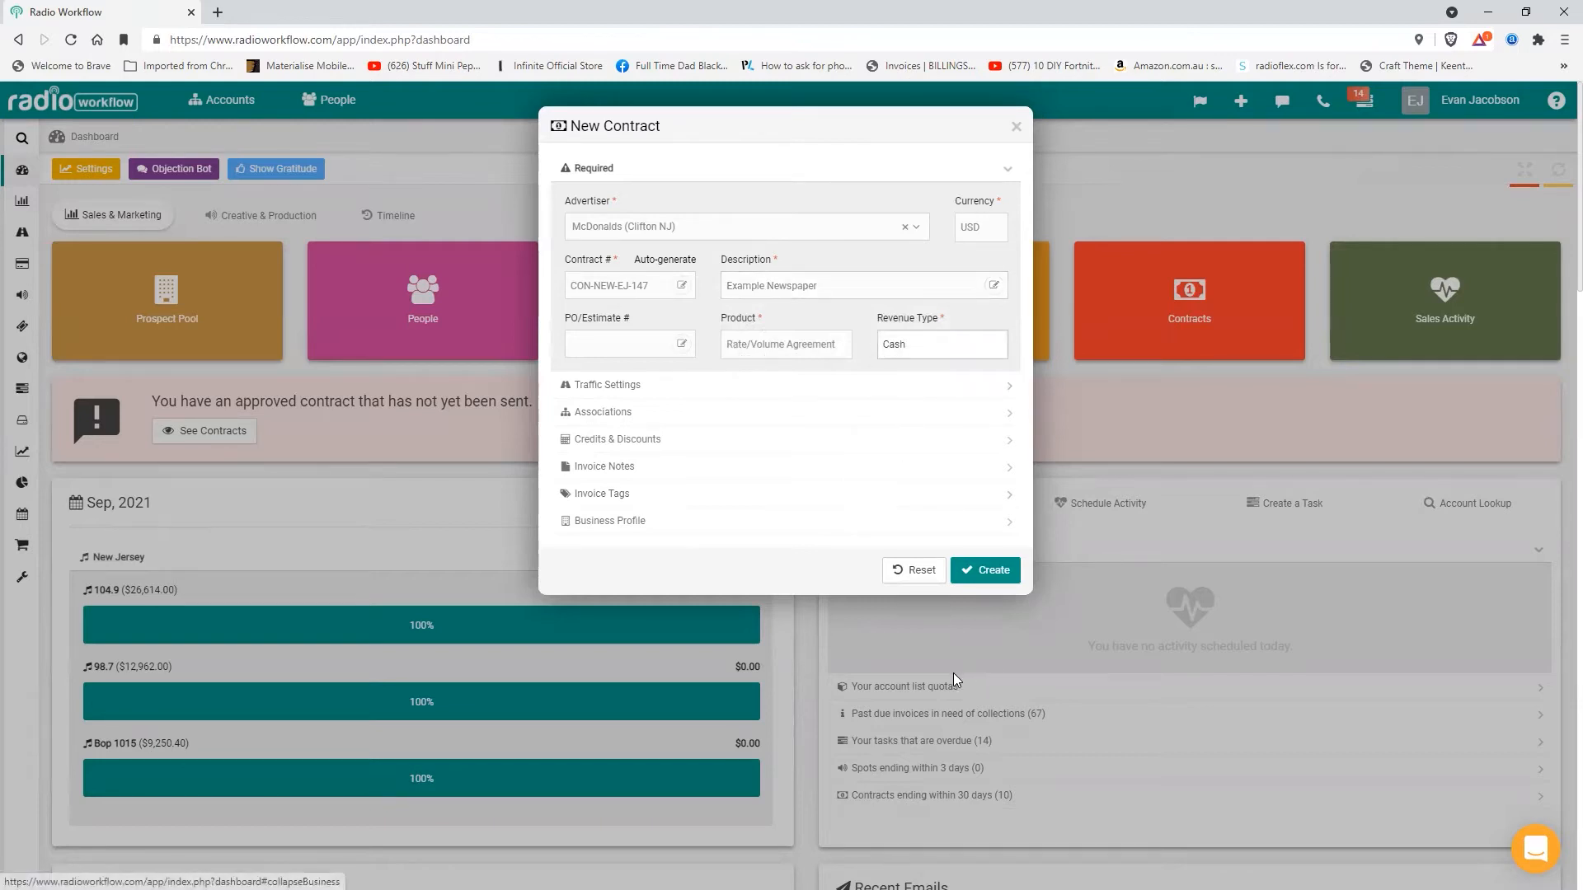
click(987, 571)
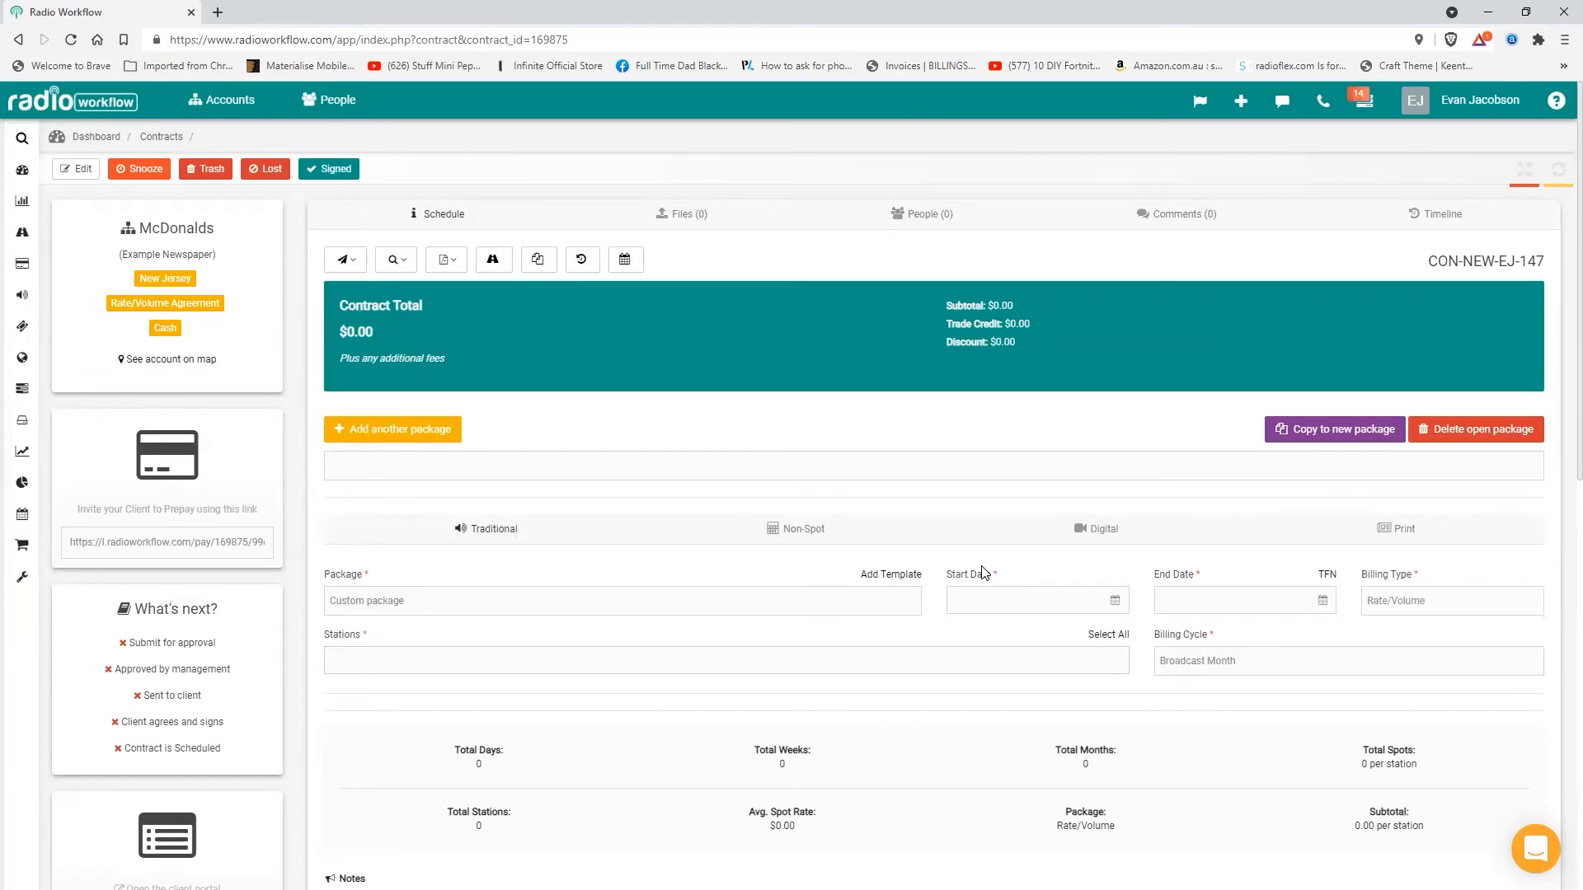
Start a new print item on the contract with the description "Trip Advisor Sponsor".
click(1382, 527)
click(353, 860)
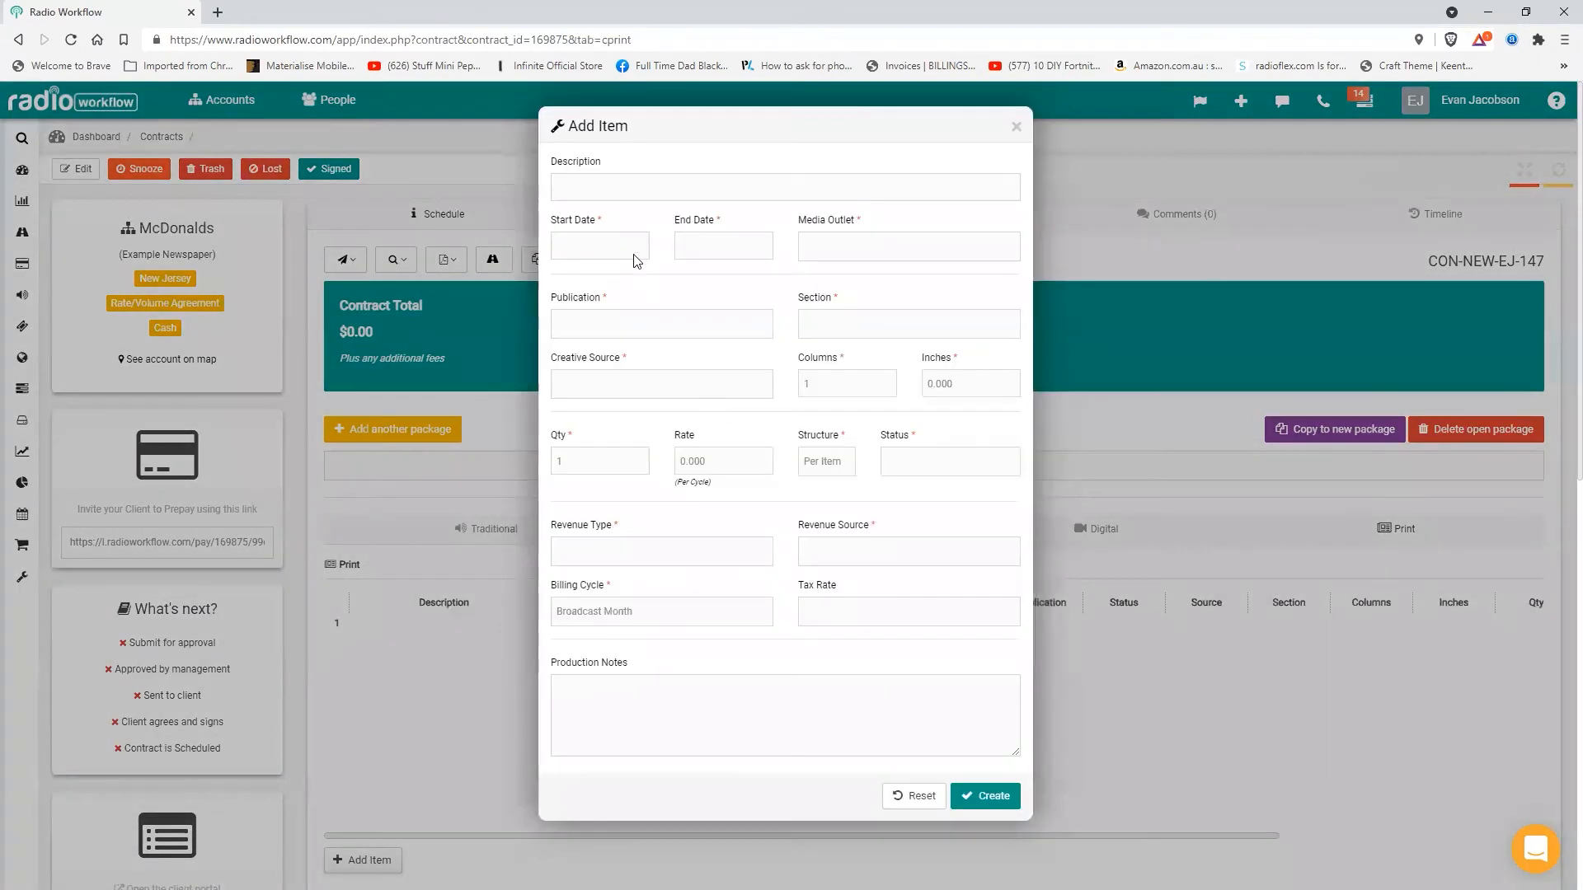
click(632, 186)
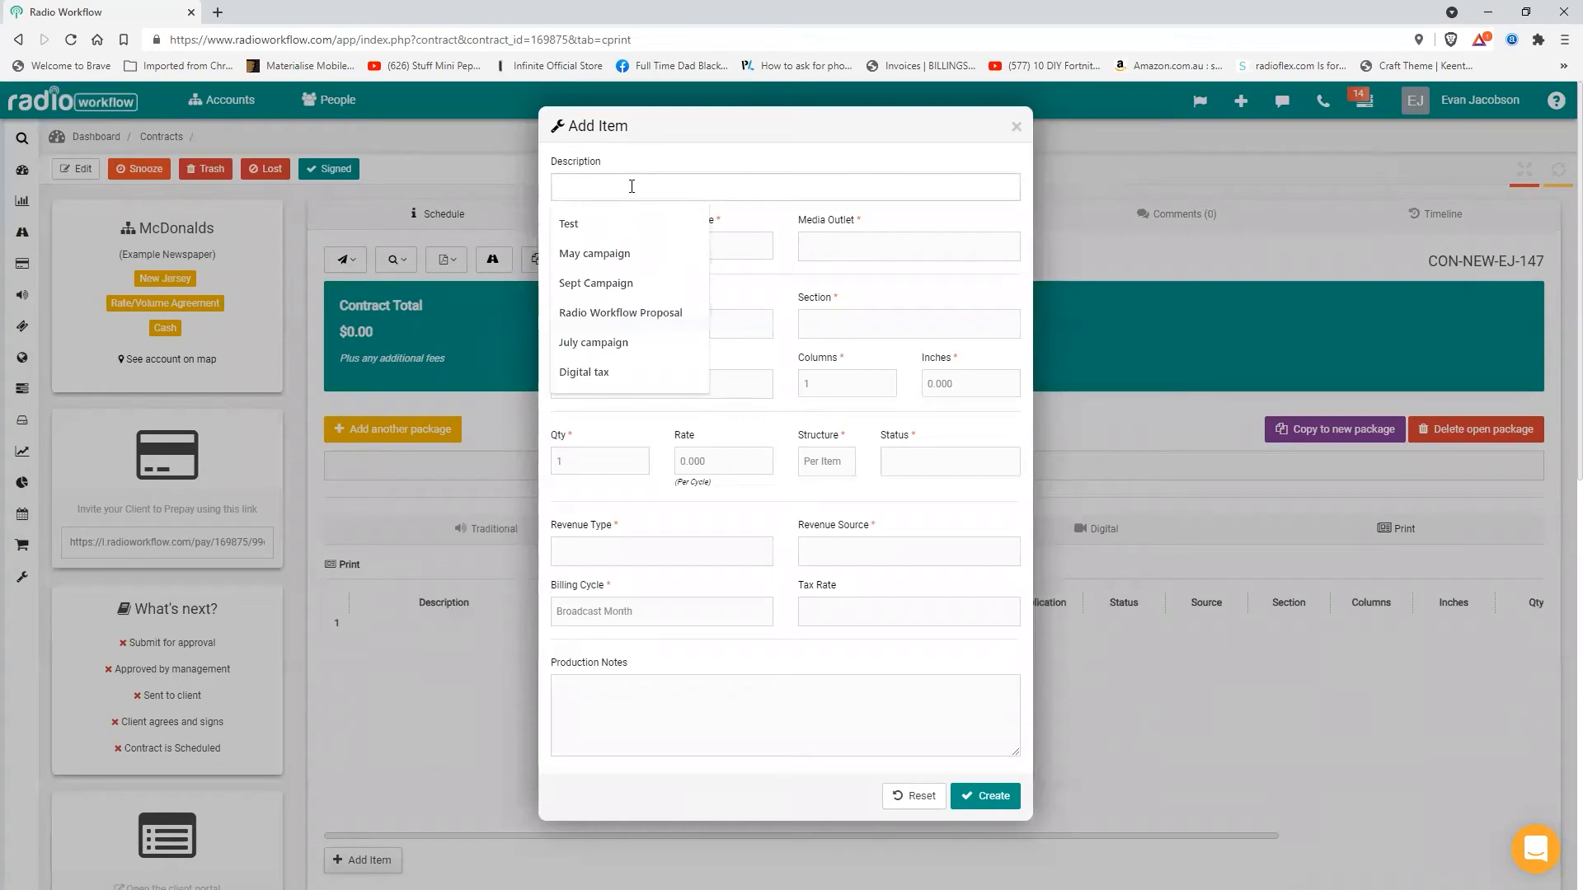
text(Trip)
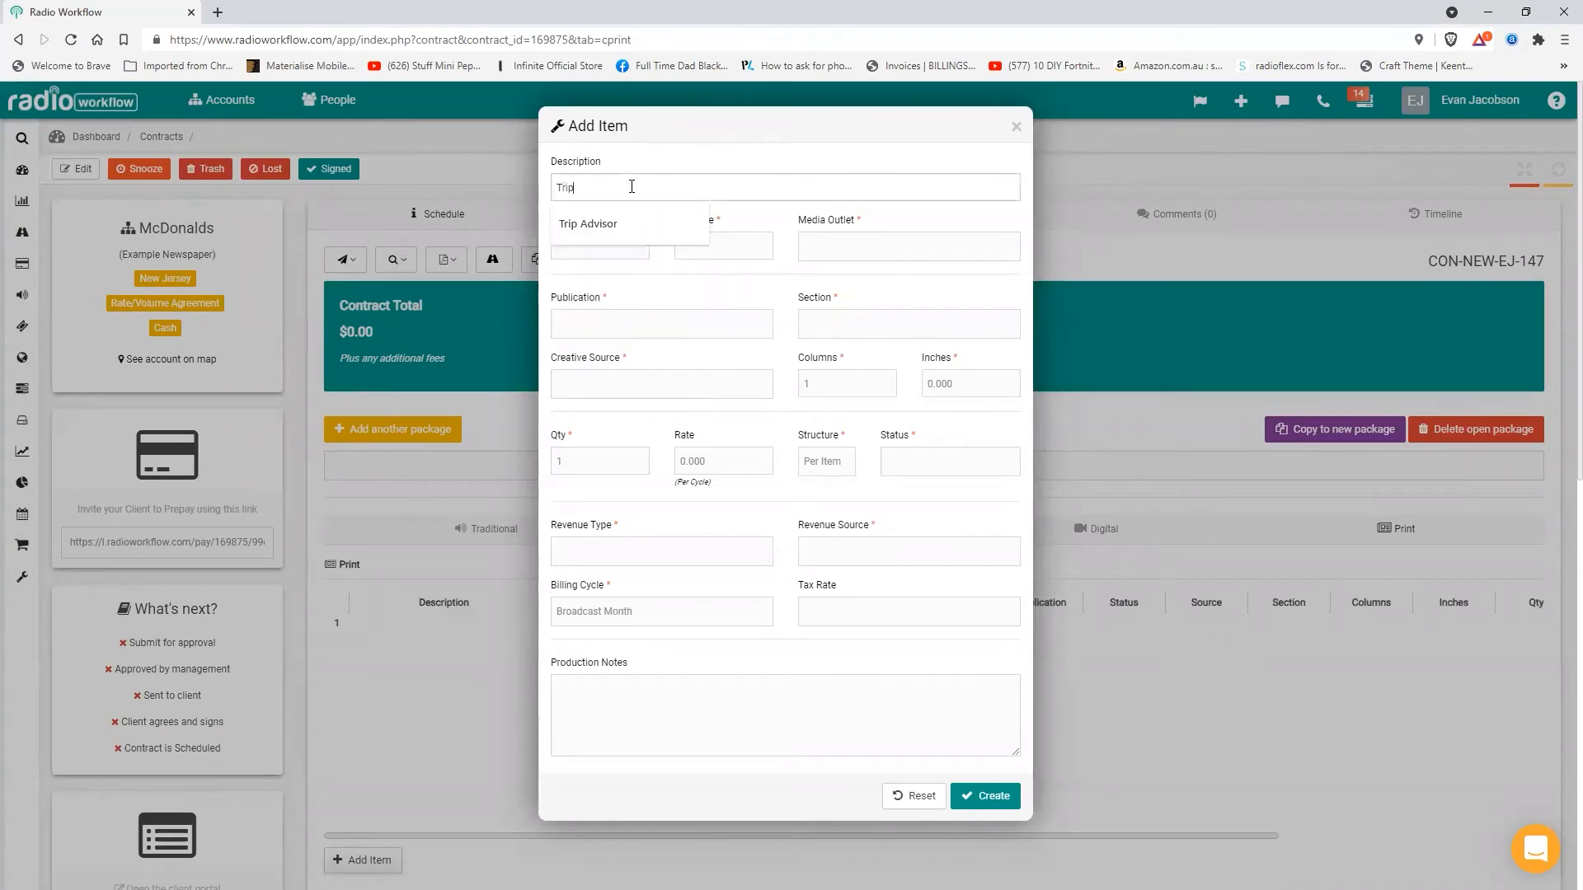
key(Down)
key(Return)
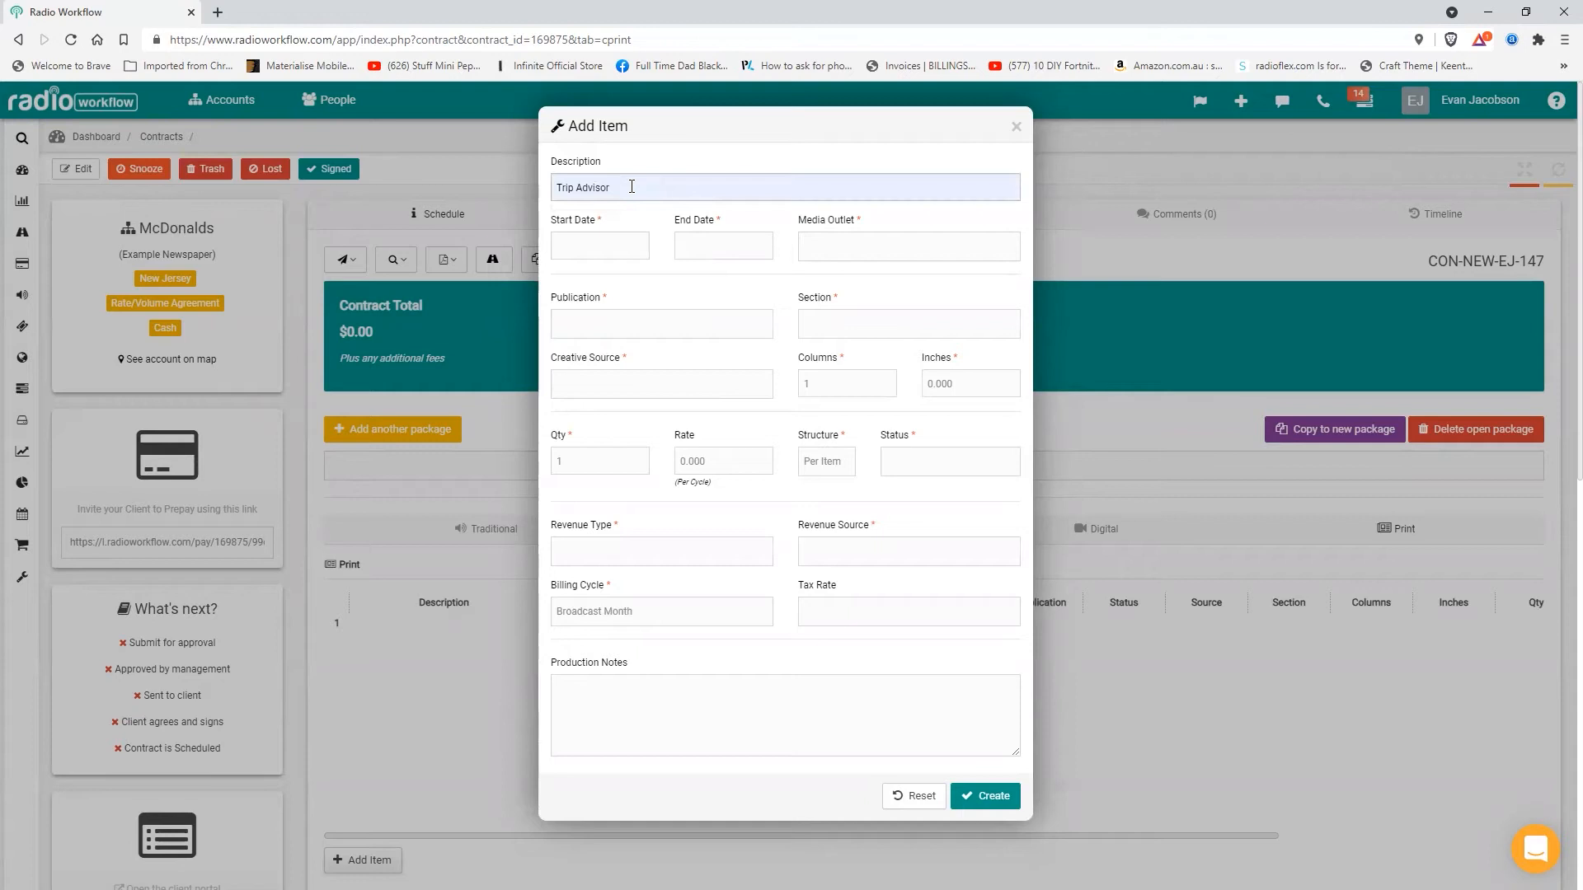
text(Sponsor)
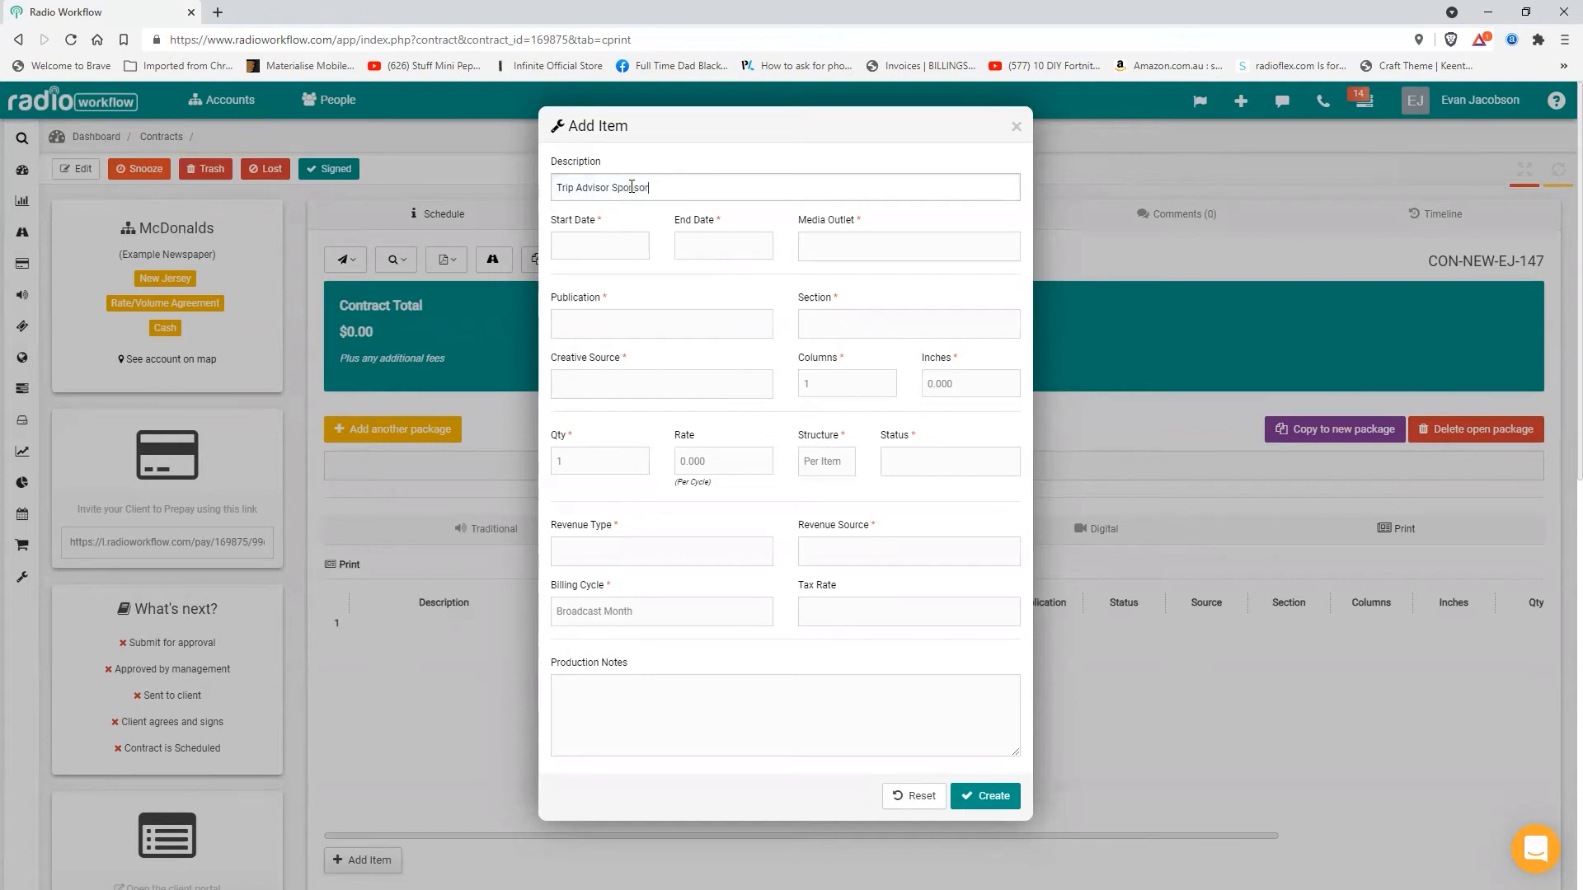
Set the print item's start date to 09-19-2021 and its end date to 12-31-2021.
click(614, 224)
click(608, 253)
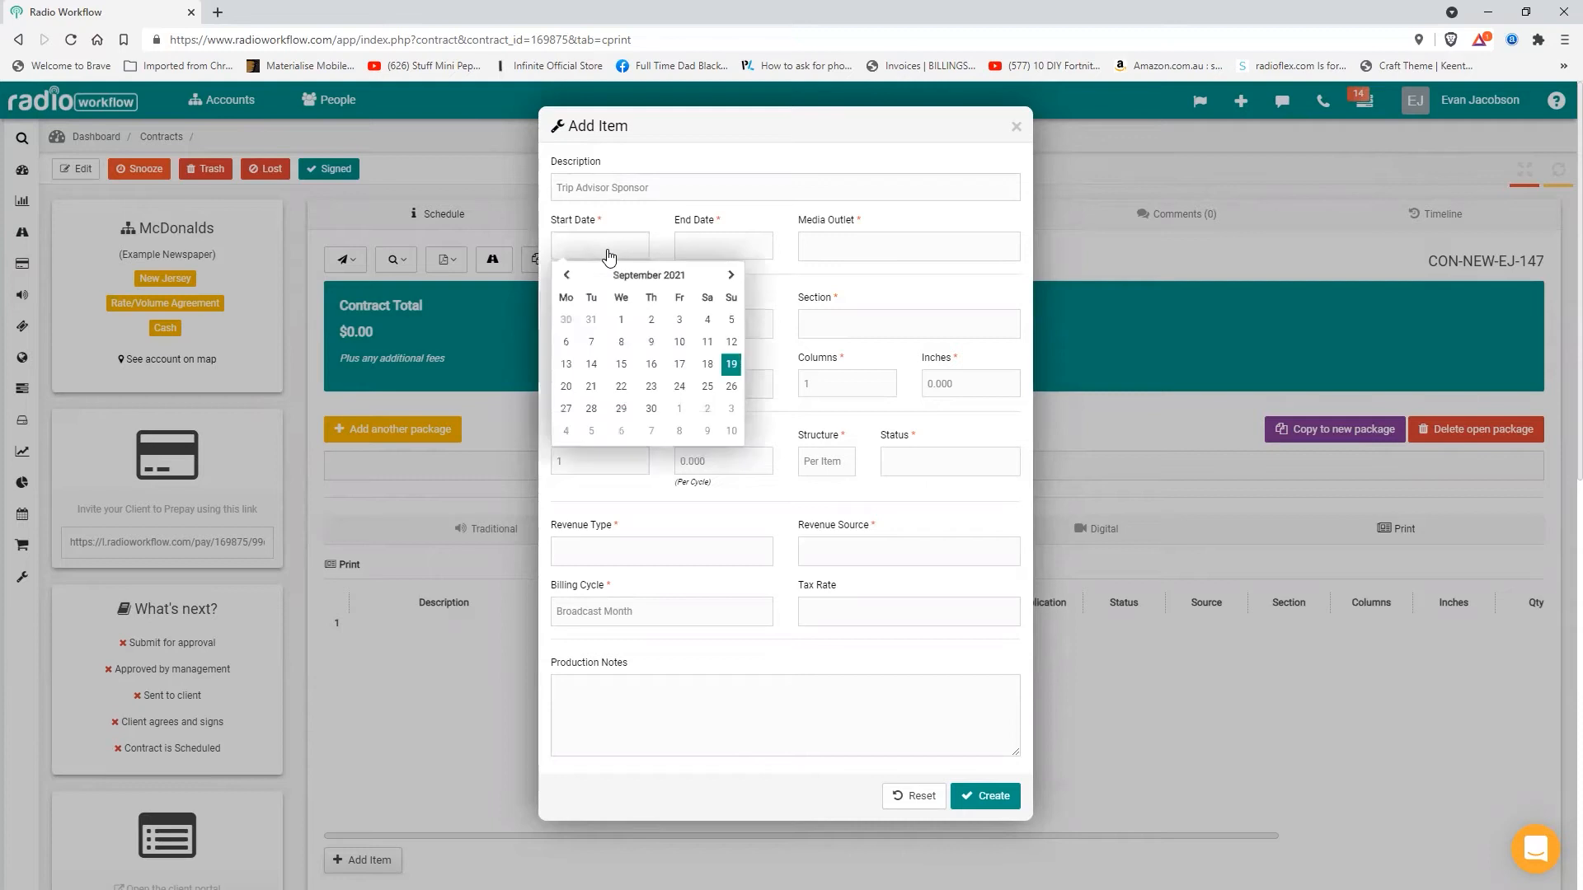
click(731, 365)
click(724, 251)
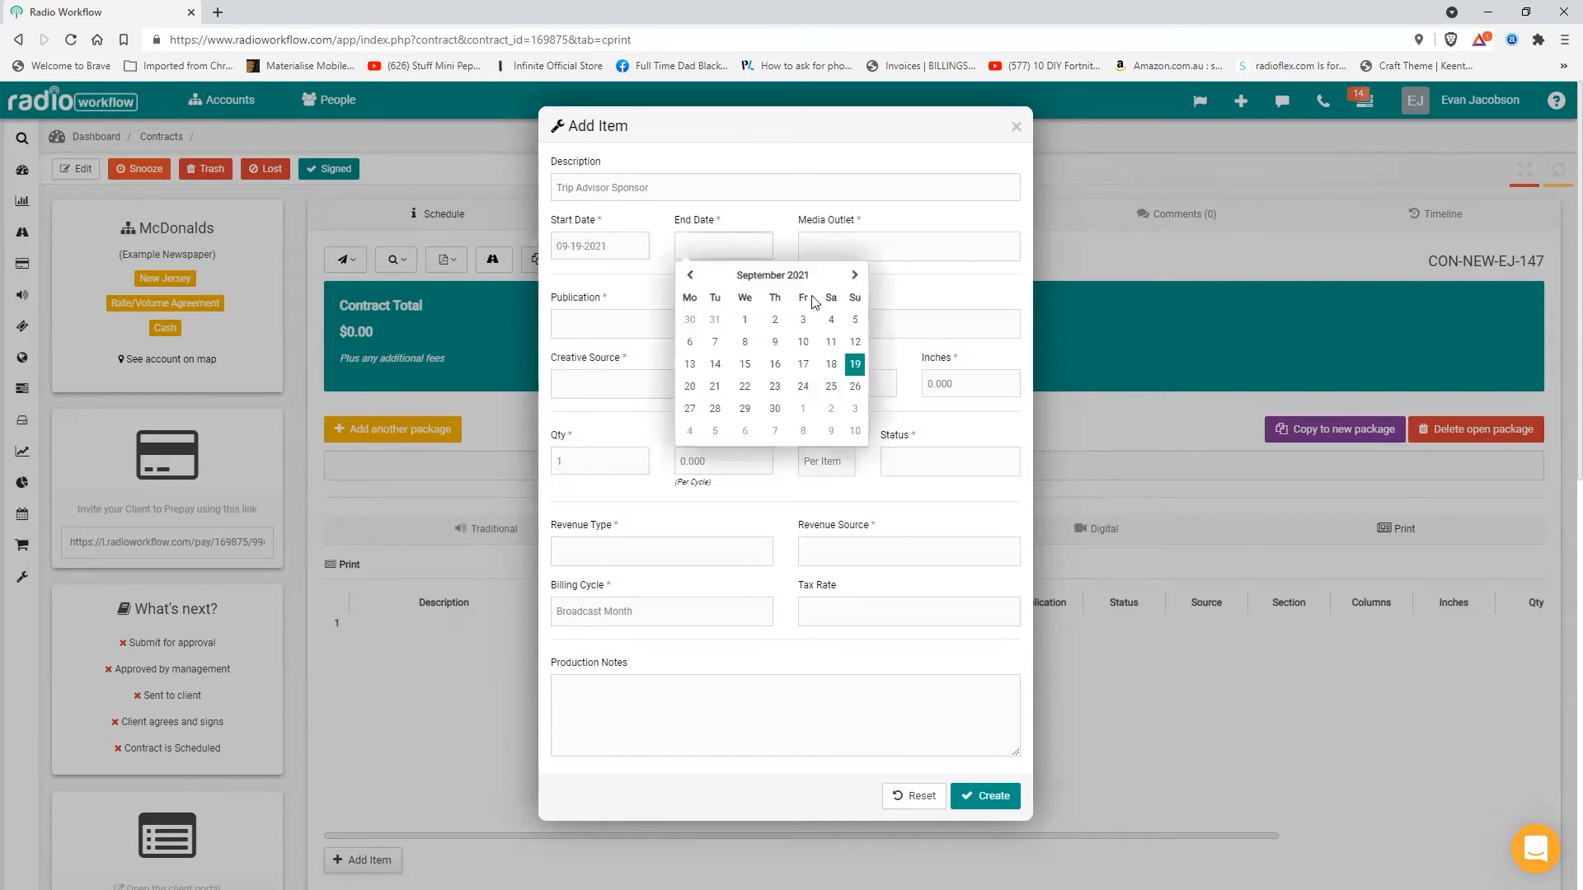
click(856, 277)
click(855, 279)
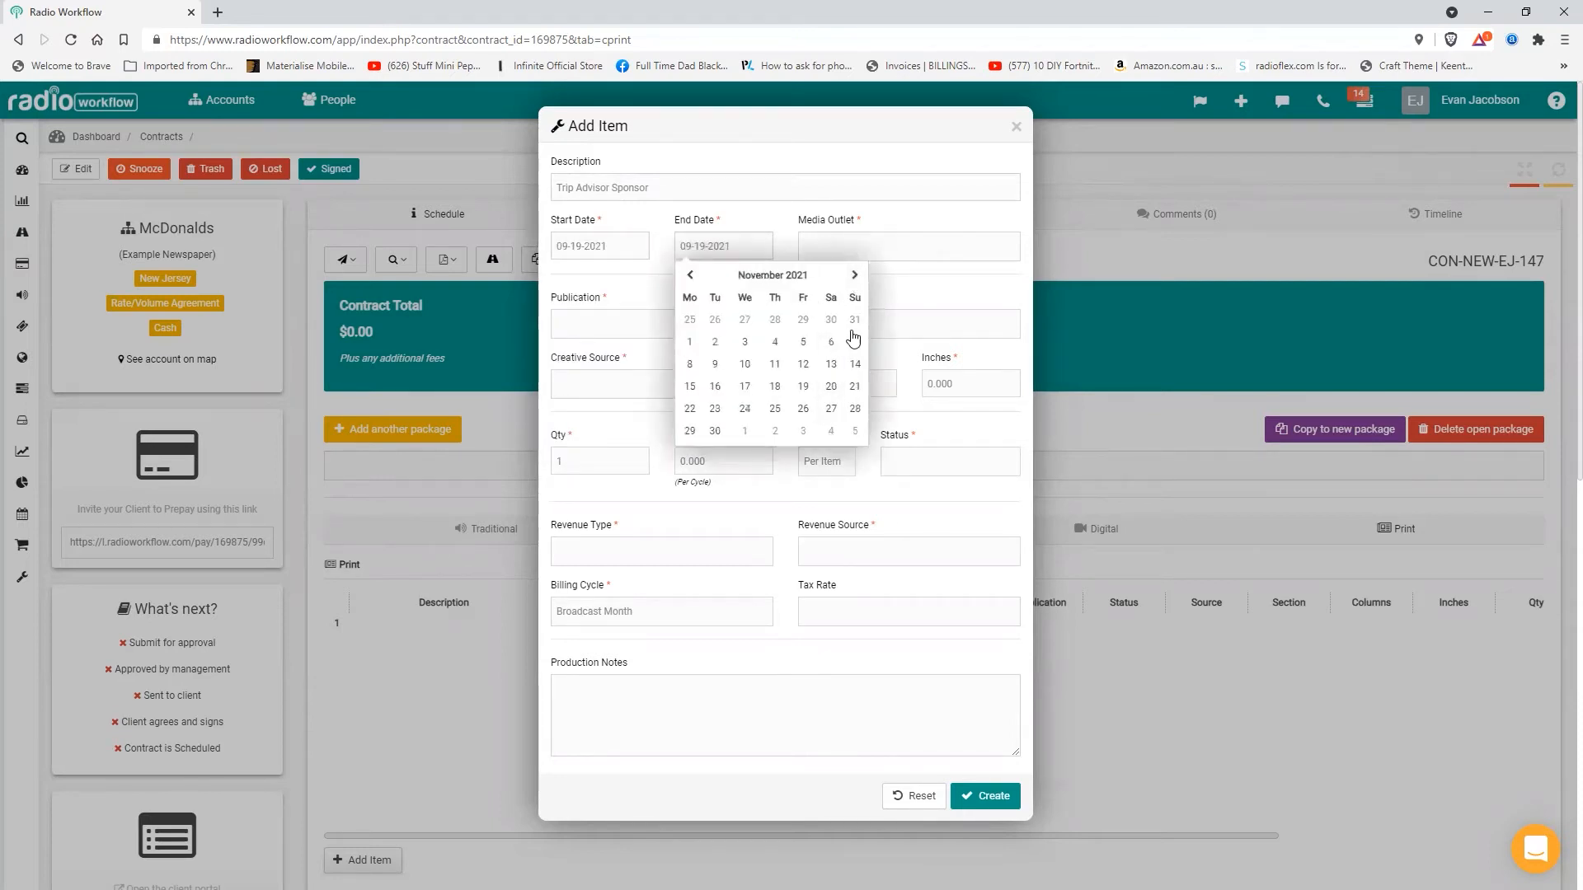
click(856, 279)
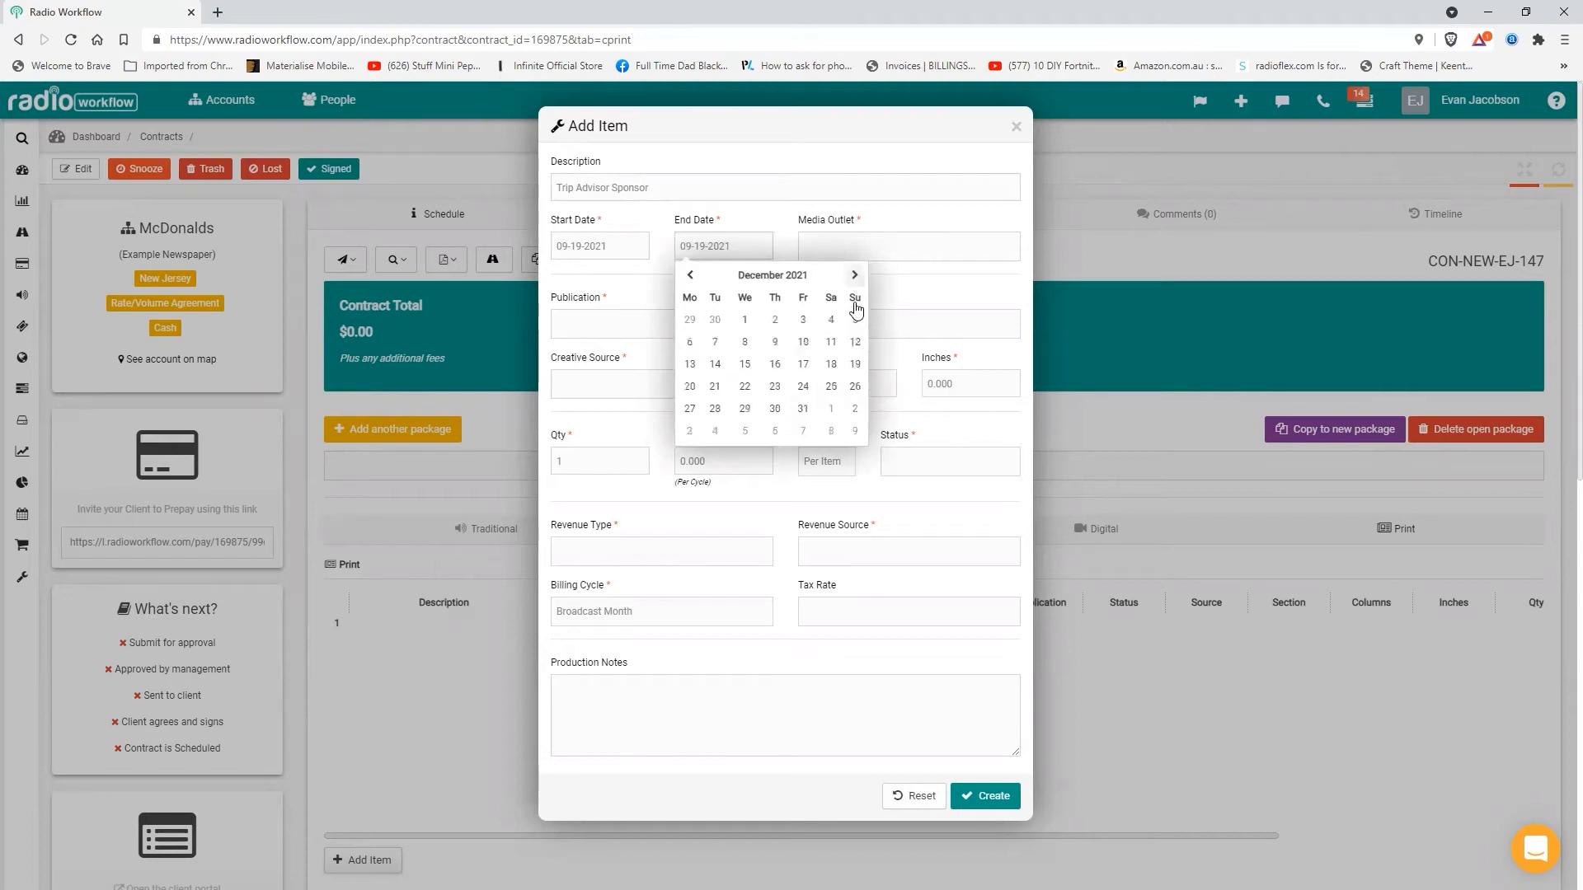
click(802, 409)
Set the print item's media outlet to News Corportation, publication to Great Outdoors and section to Trip Advisor.
click(885, 256)
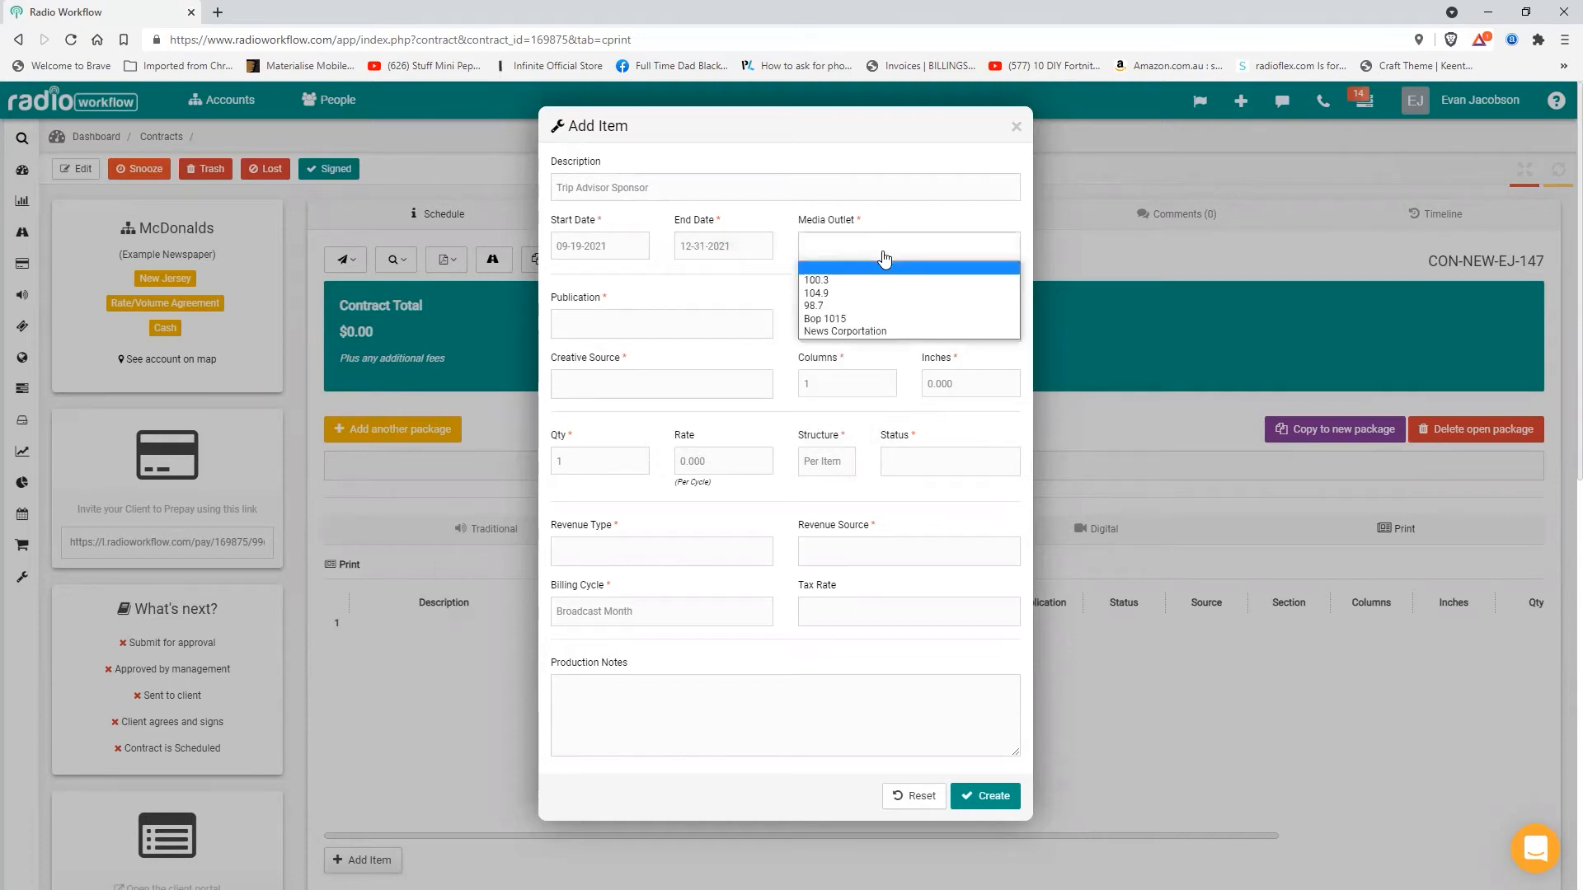
click(879, 332)
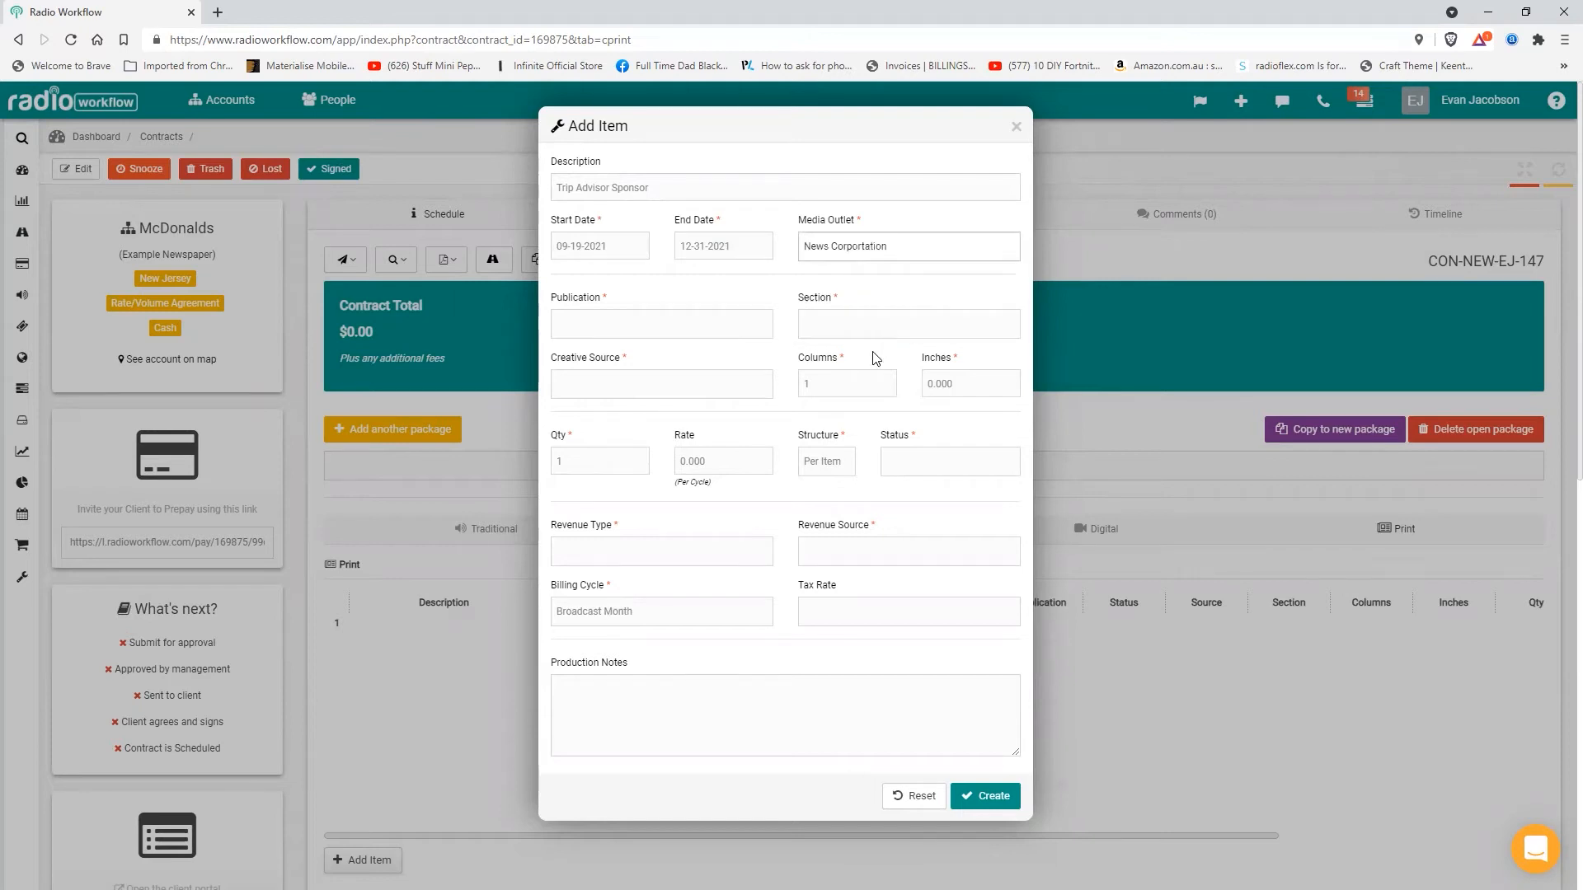
click(610, 334)
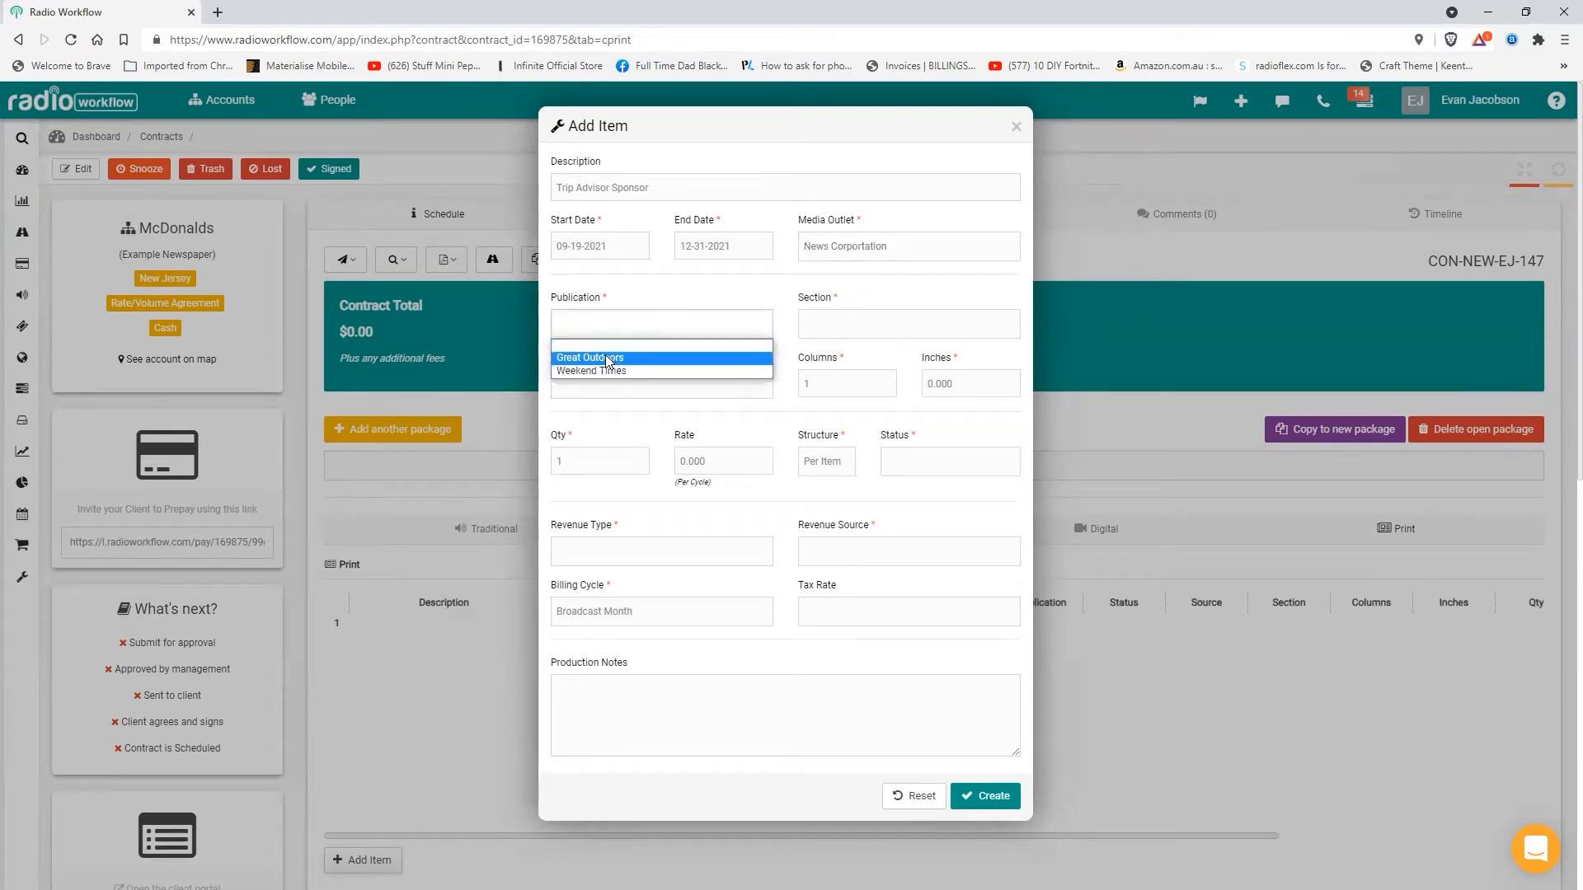
click(606, 358)
click(846, 337)
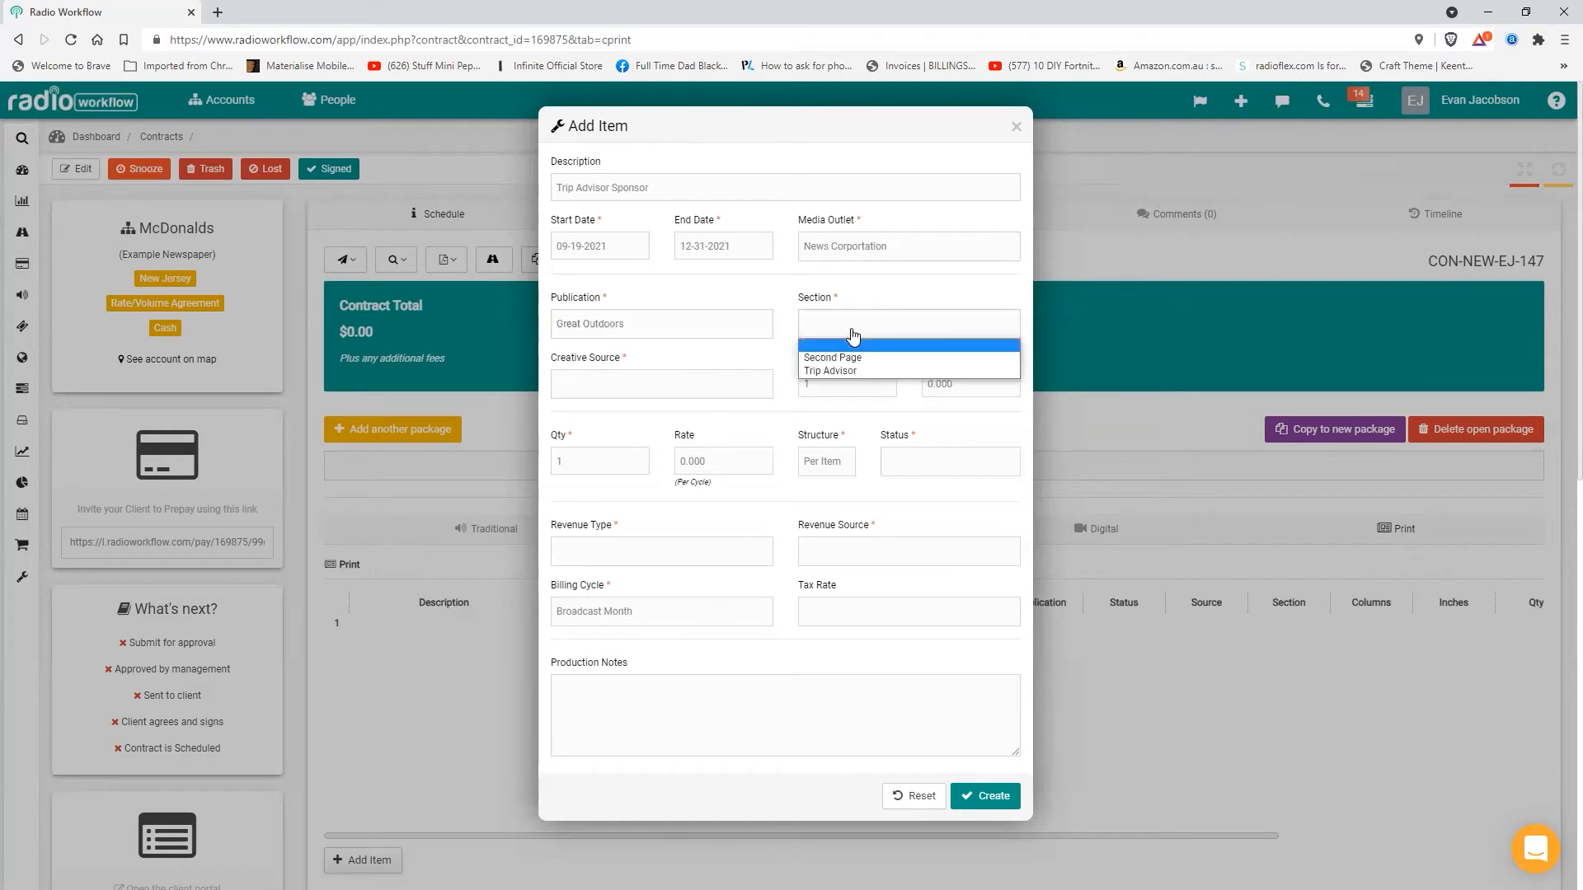
click(845, 370)
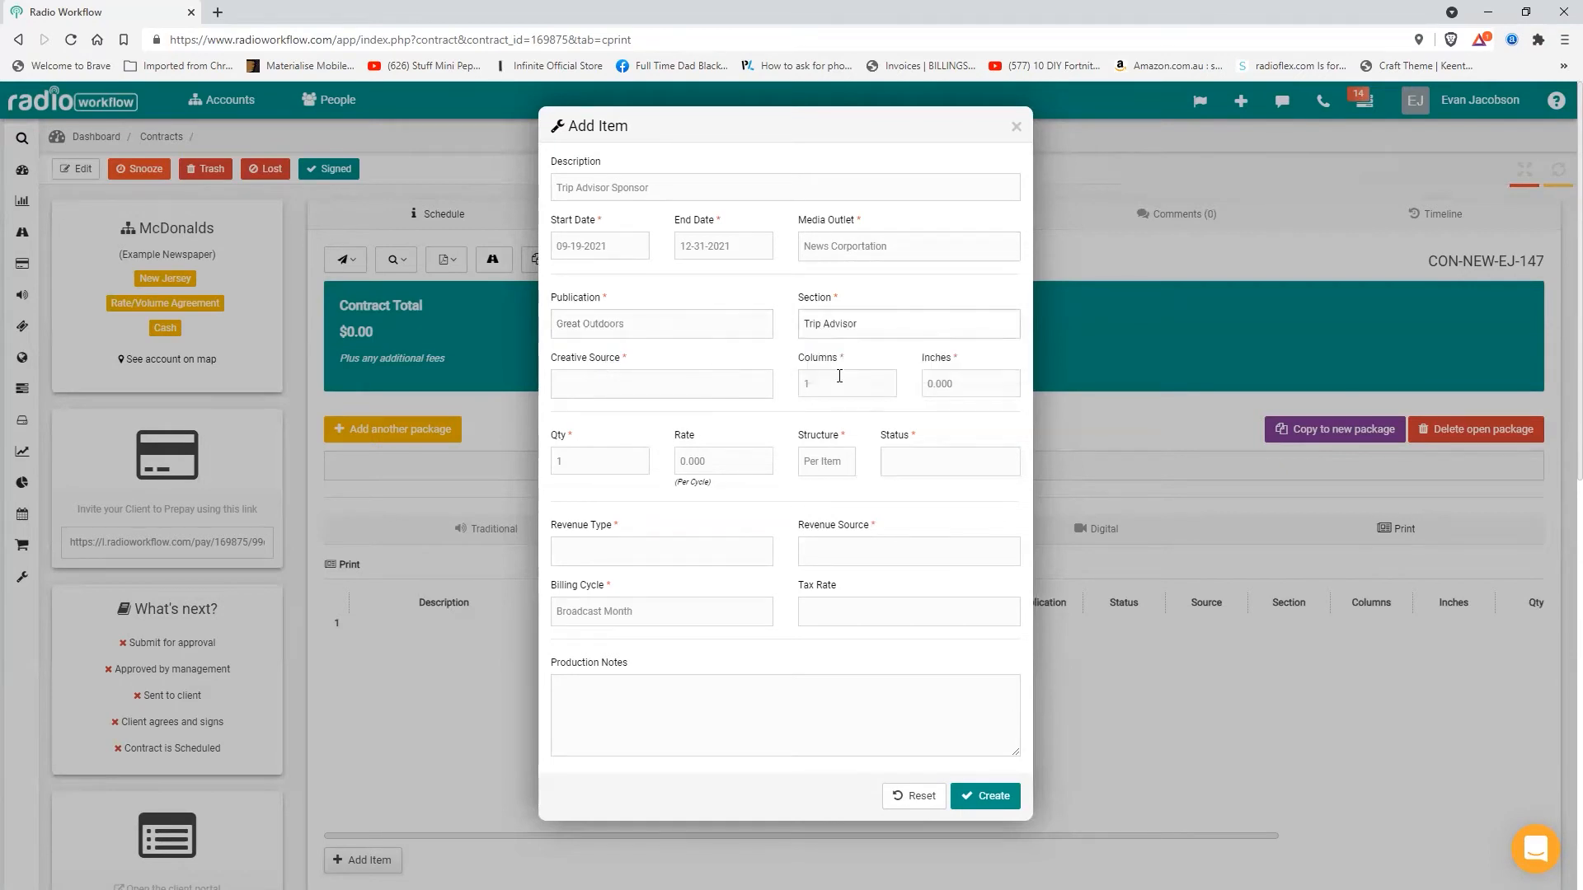
Set the print item's creative source to Email and its size to 15 inches.
click(644, 392)
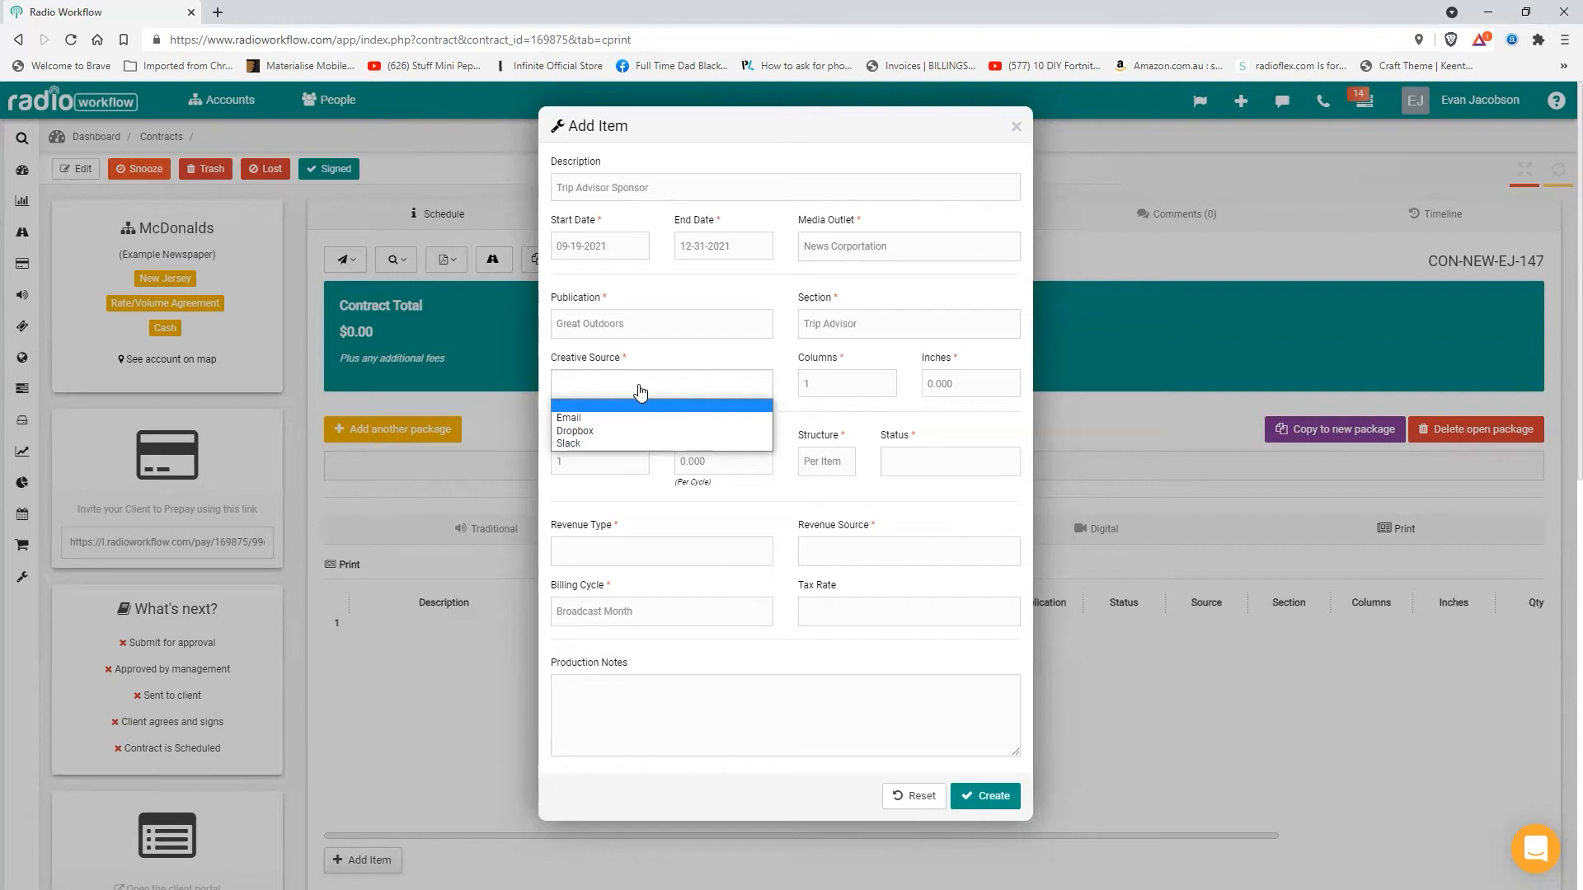
click(573, 418)
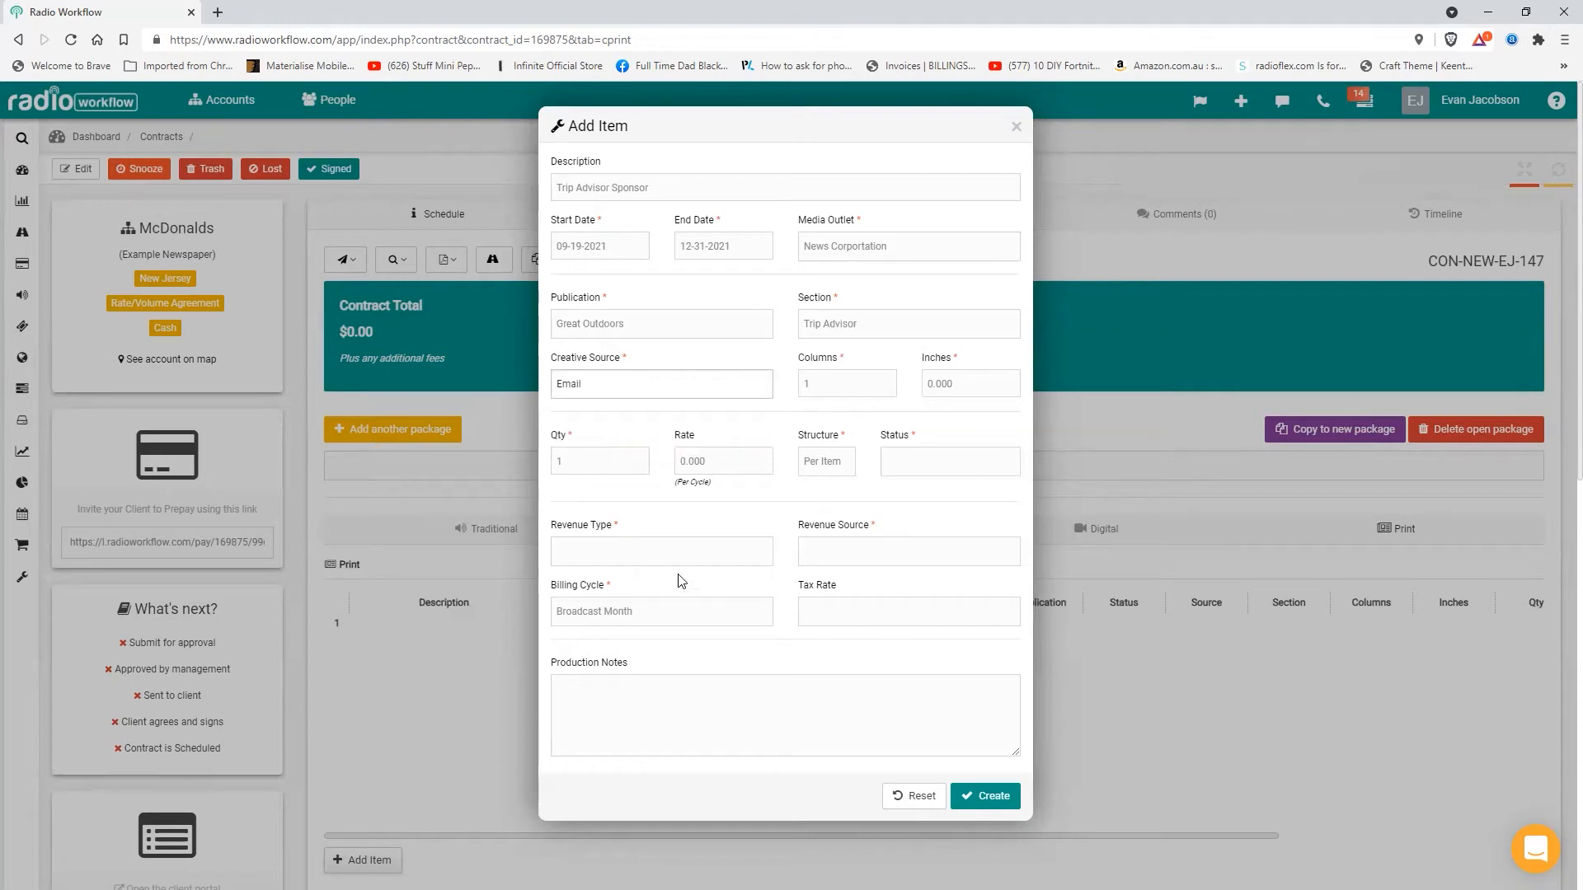
click(857, 379)
key(Tab)
text(15)
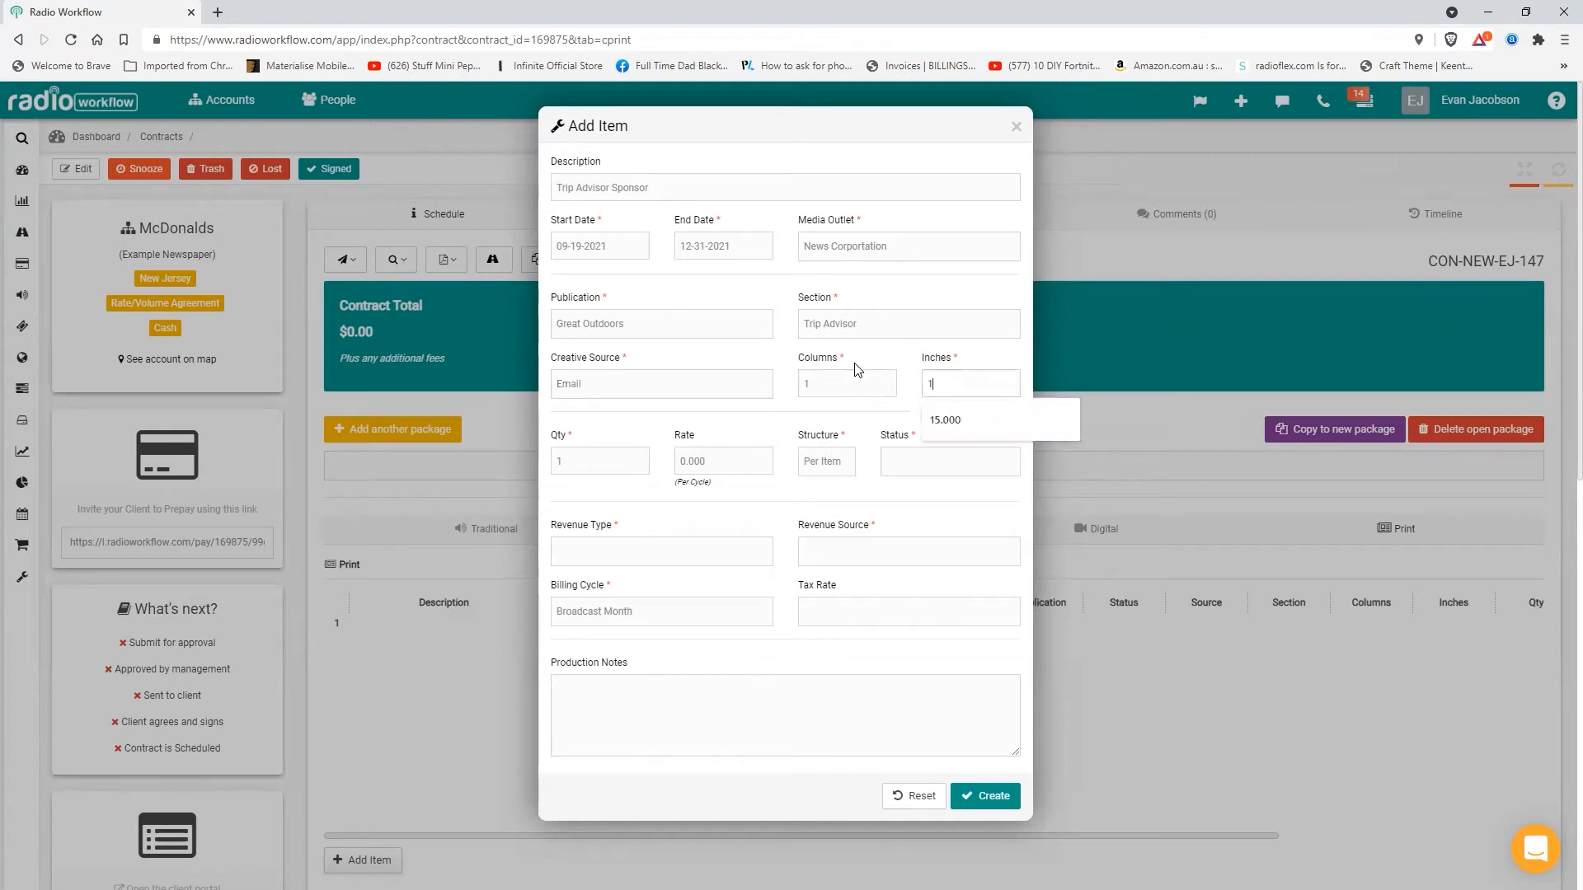
key(Tab)
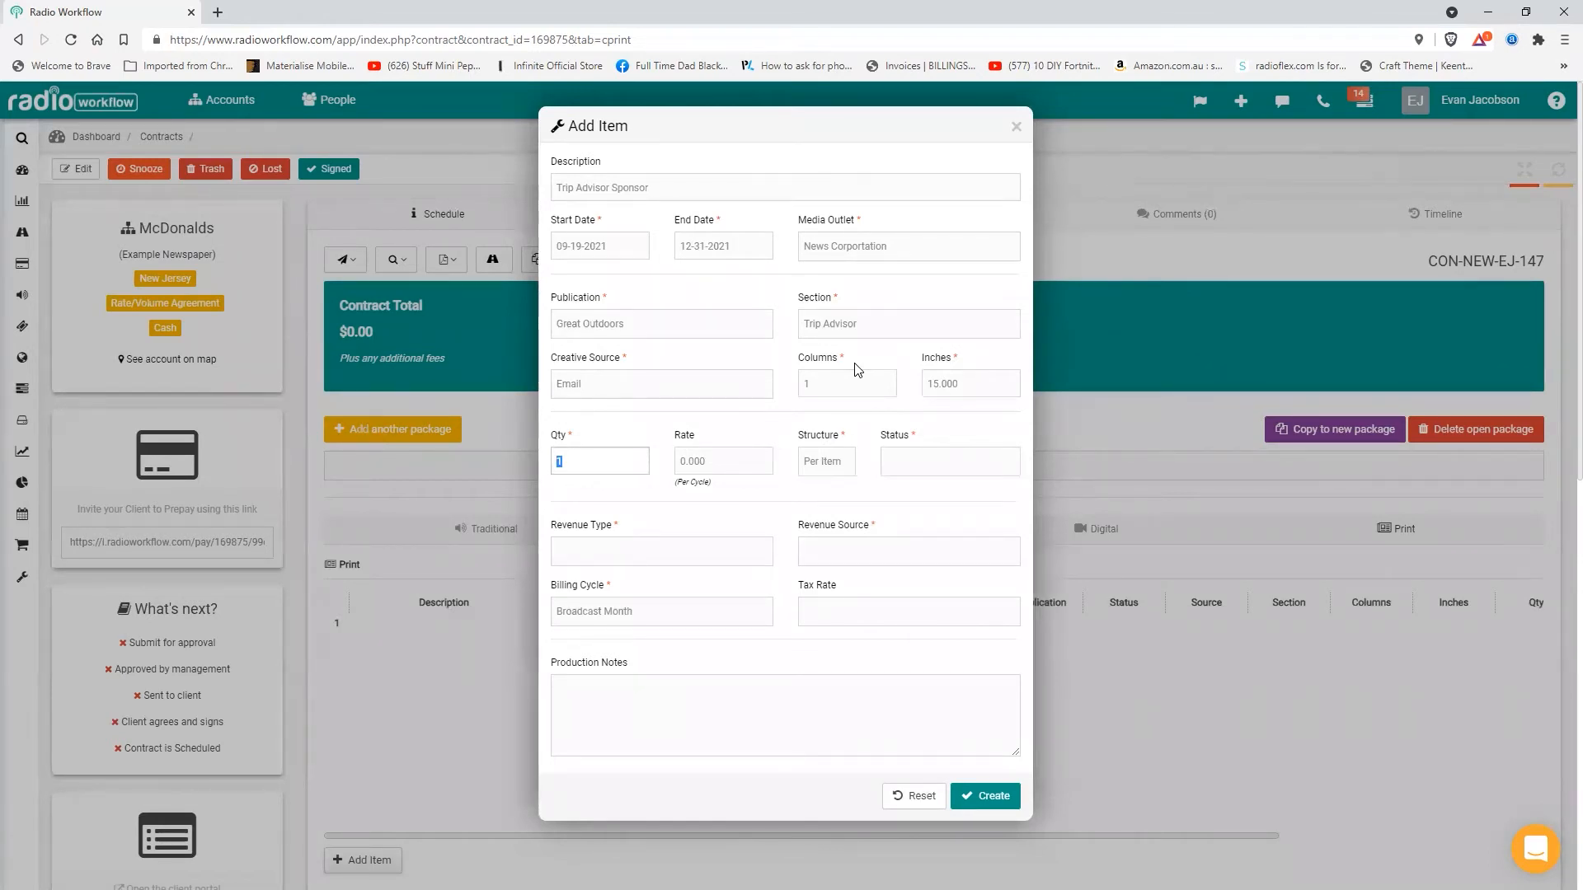
Set the print item's rate to 15, its structure to Fixed and its status to In Production.
click(842, 467)
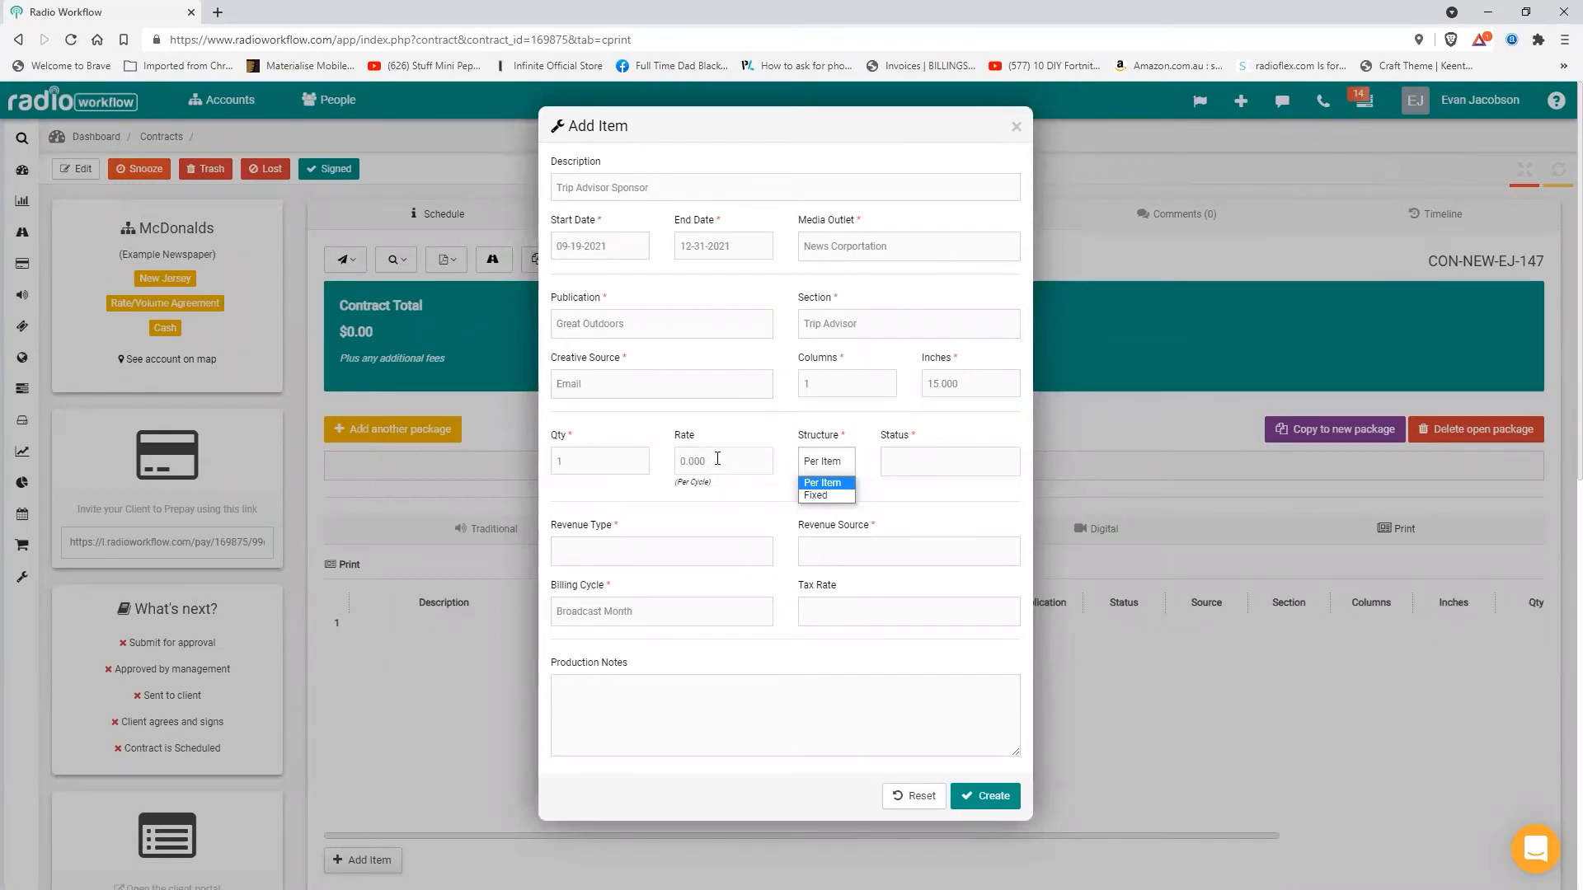
click(717, 459)
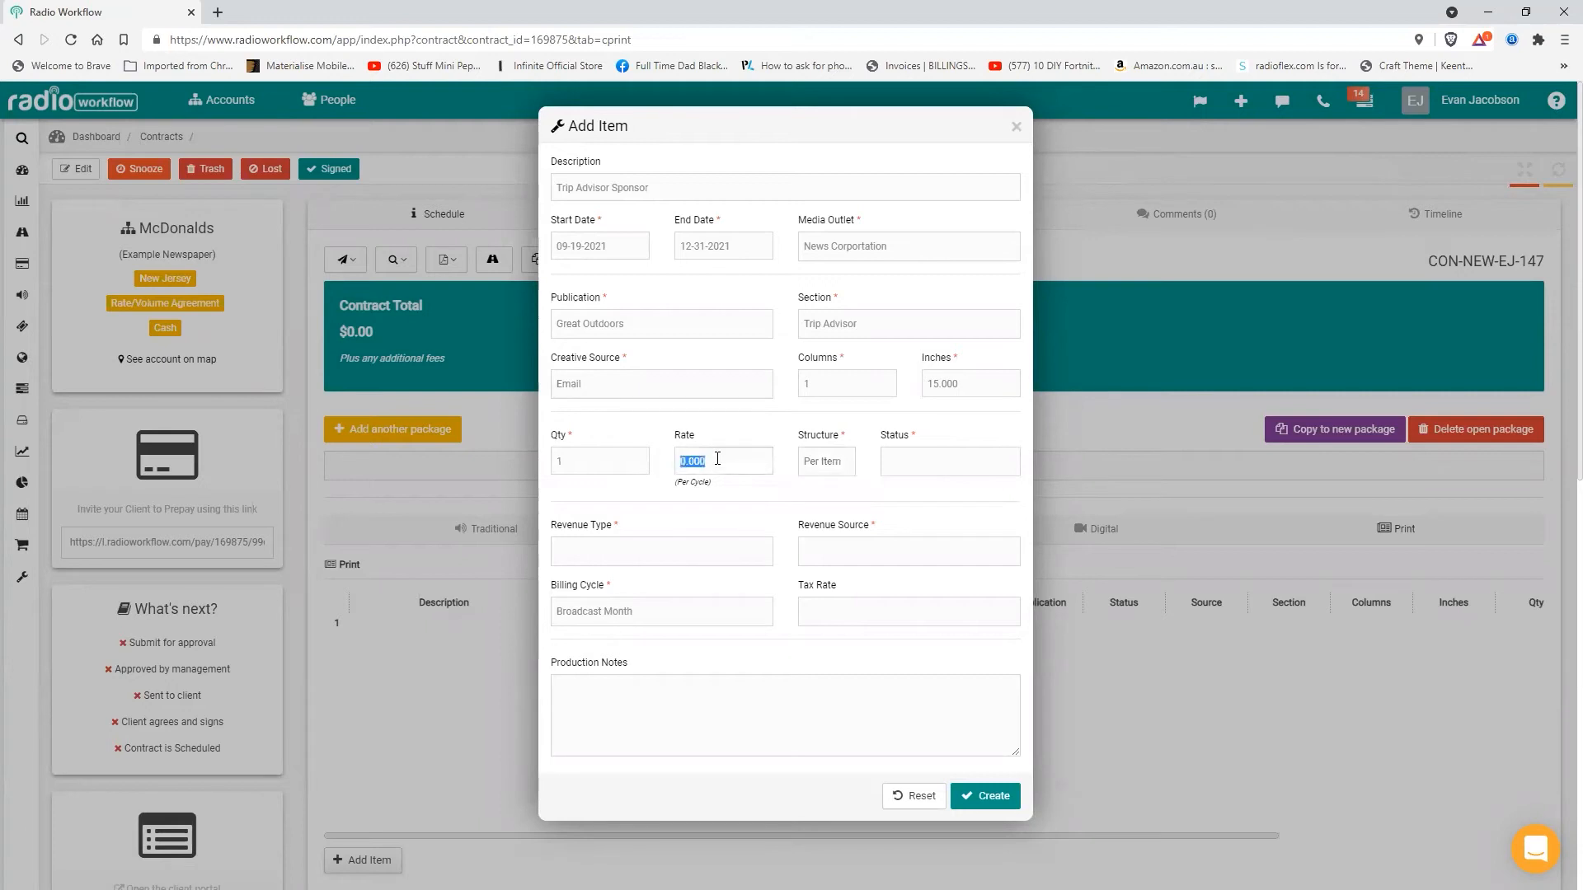
text(15)
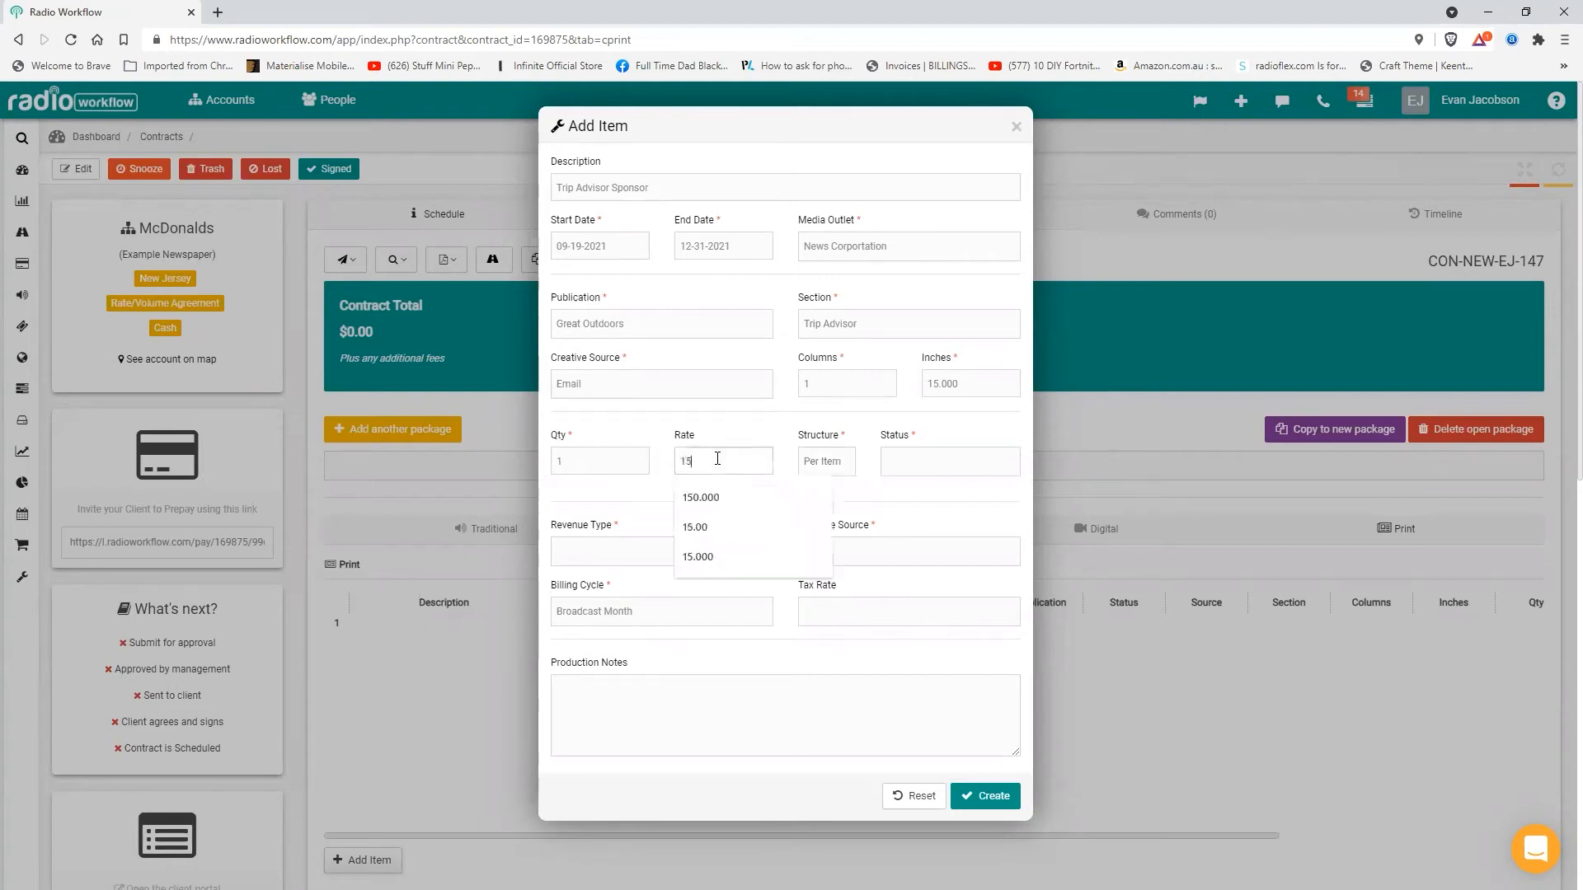
key(Tab)
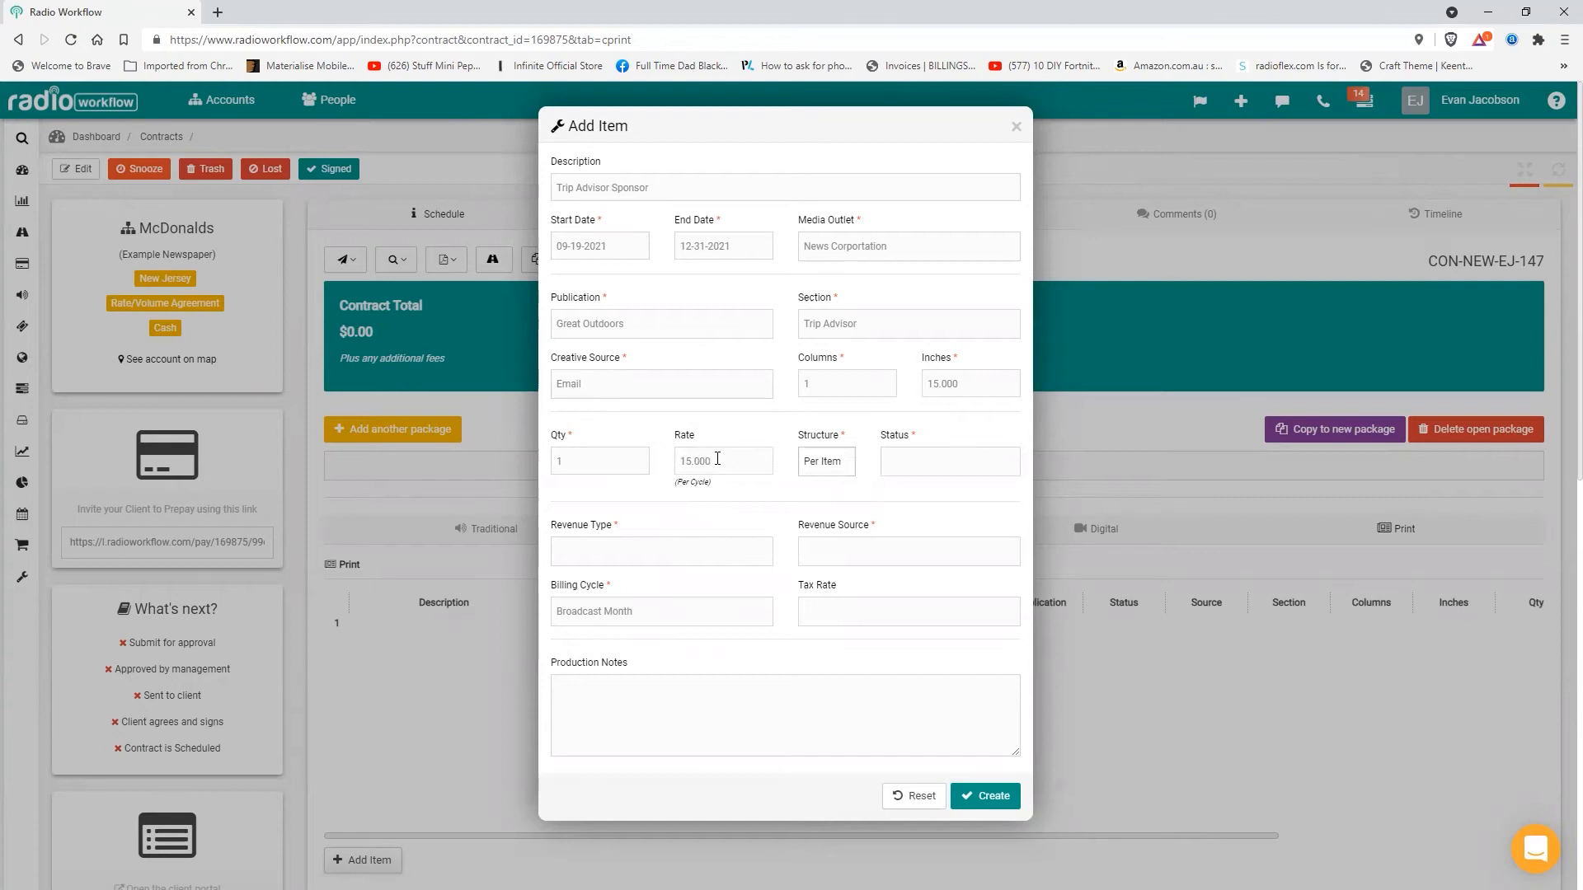
click(820, 462)
click(820, 501)
click(948, 469)
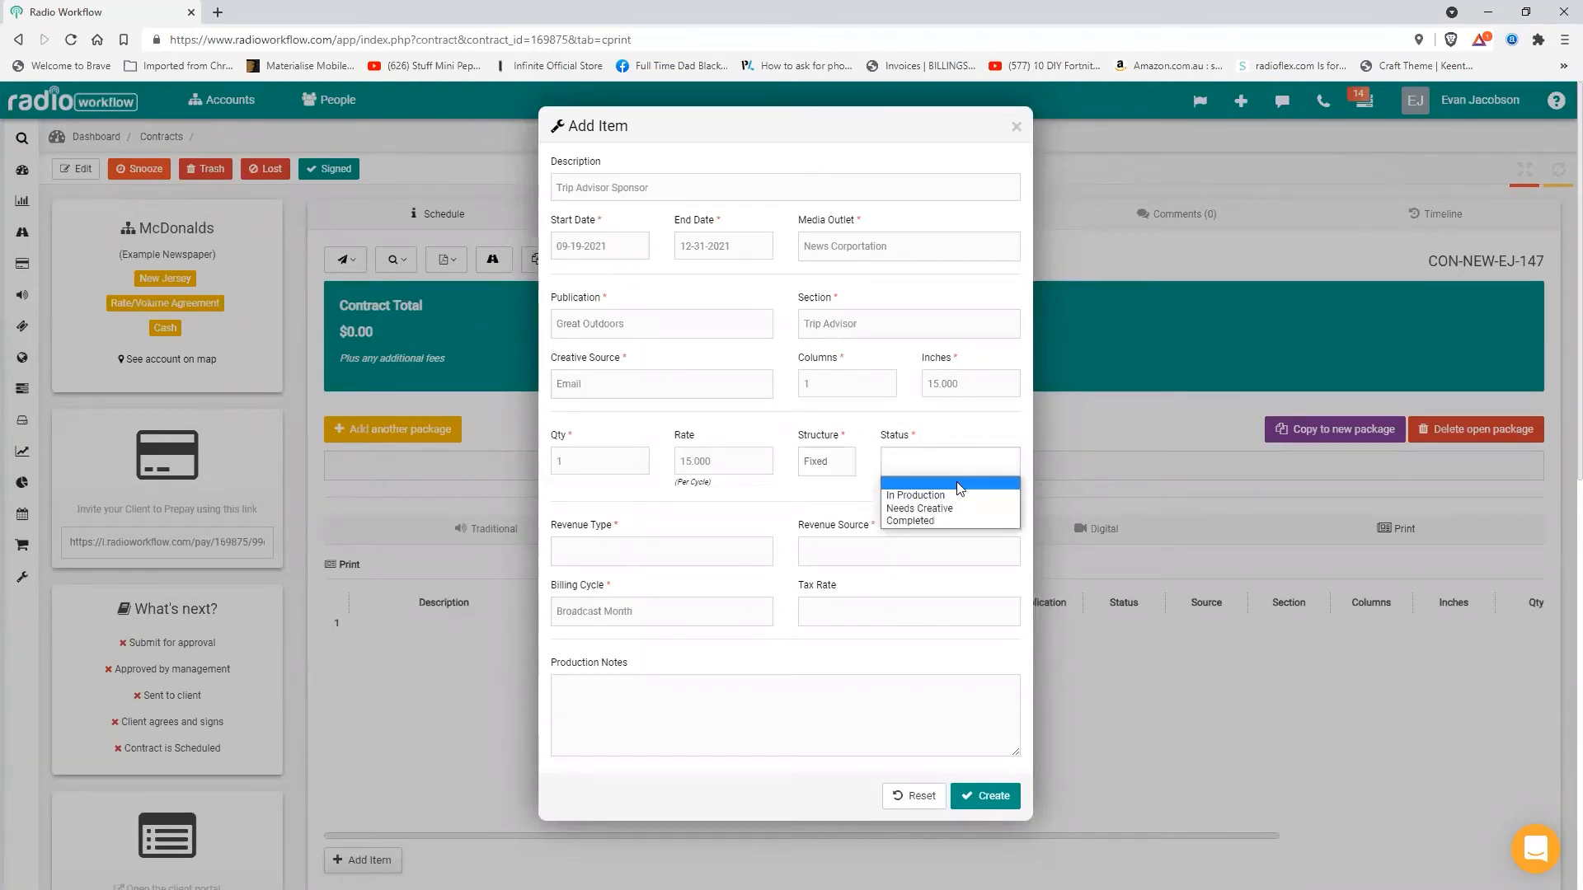
click(923, 495)
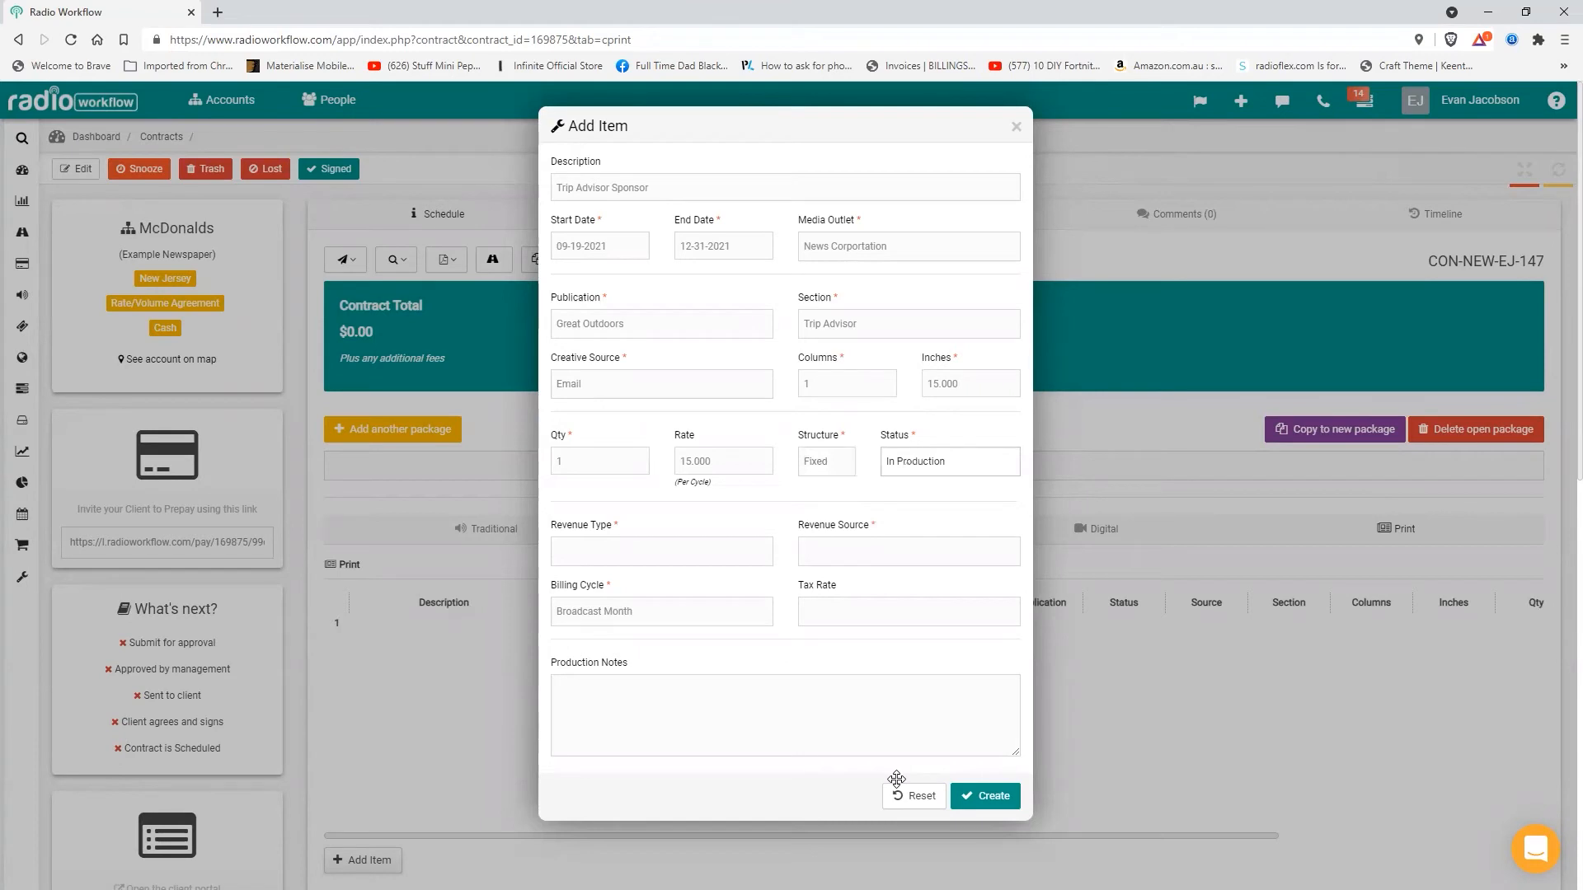
Set the print item's revenue type to Cash, revenue source to Newspaper and billing cycle to Calendar Month.
click(724, 554)
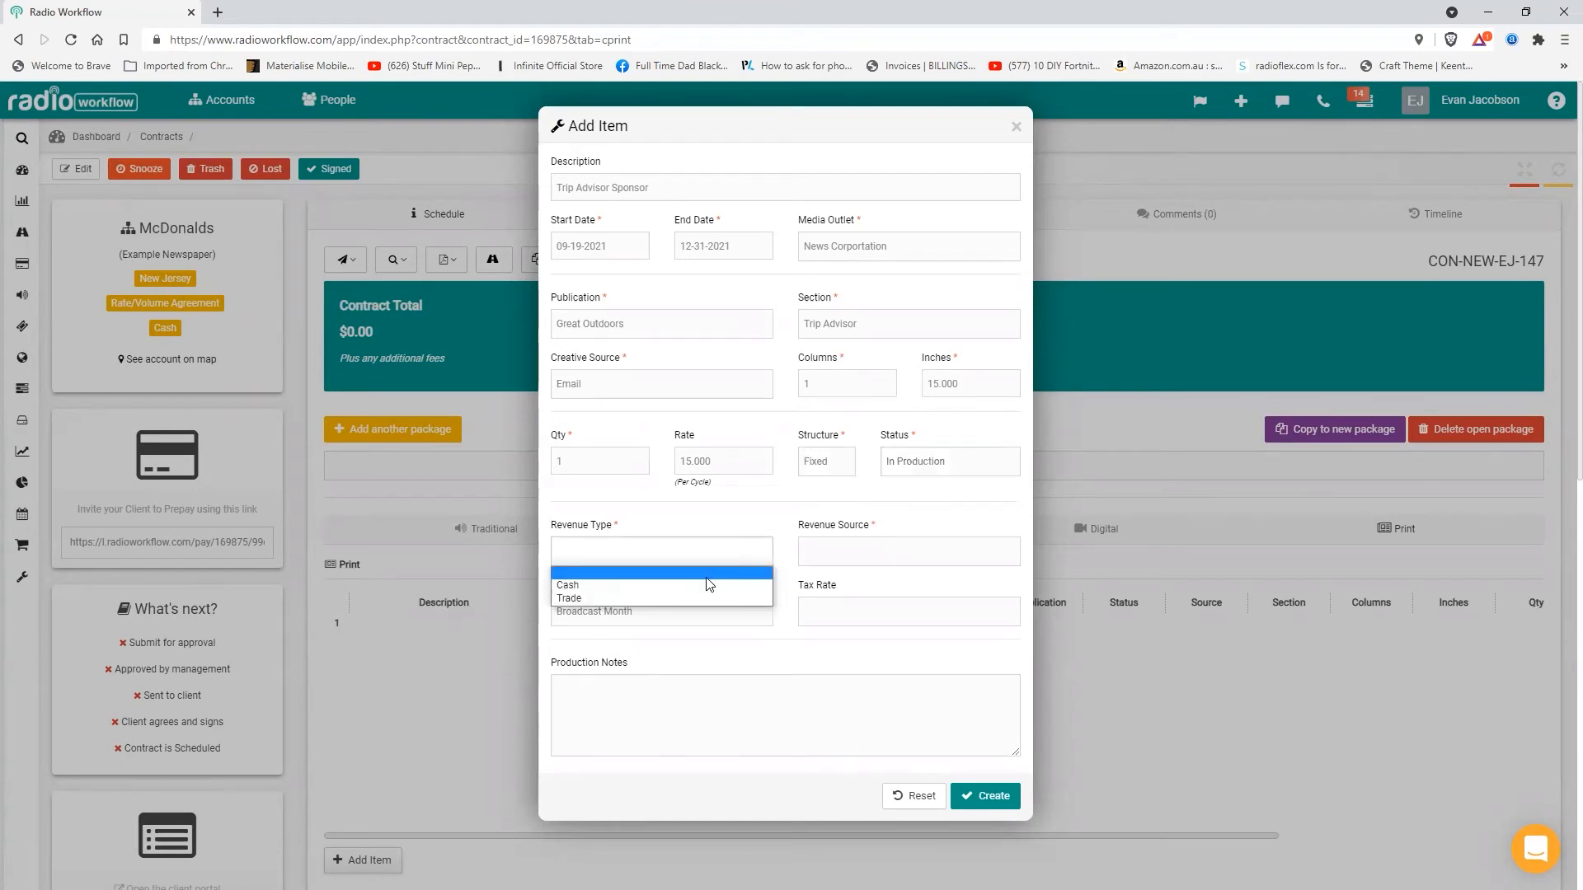
click(703, 585)
click(879, 554)
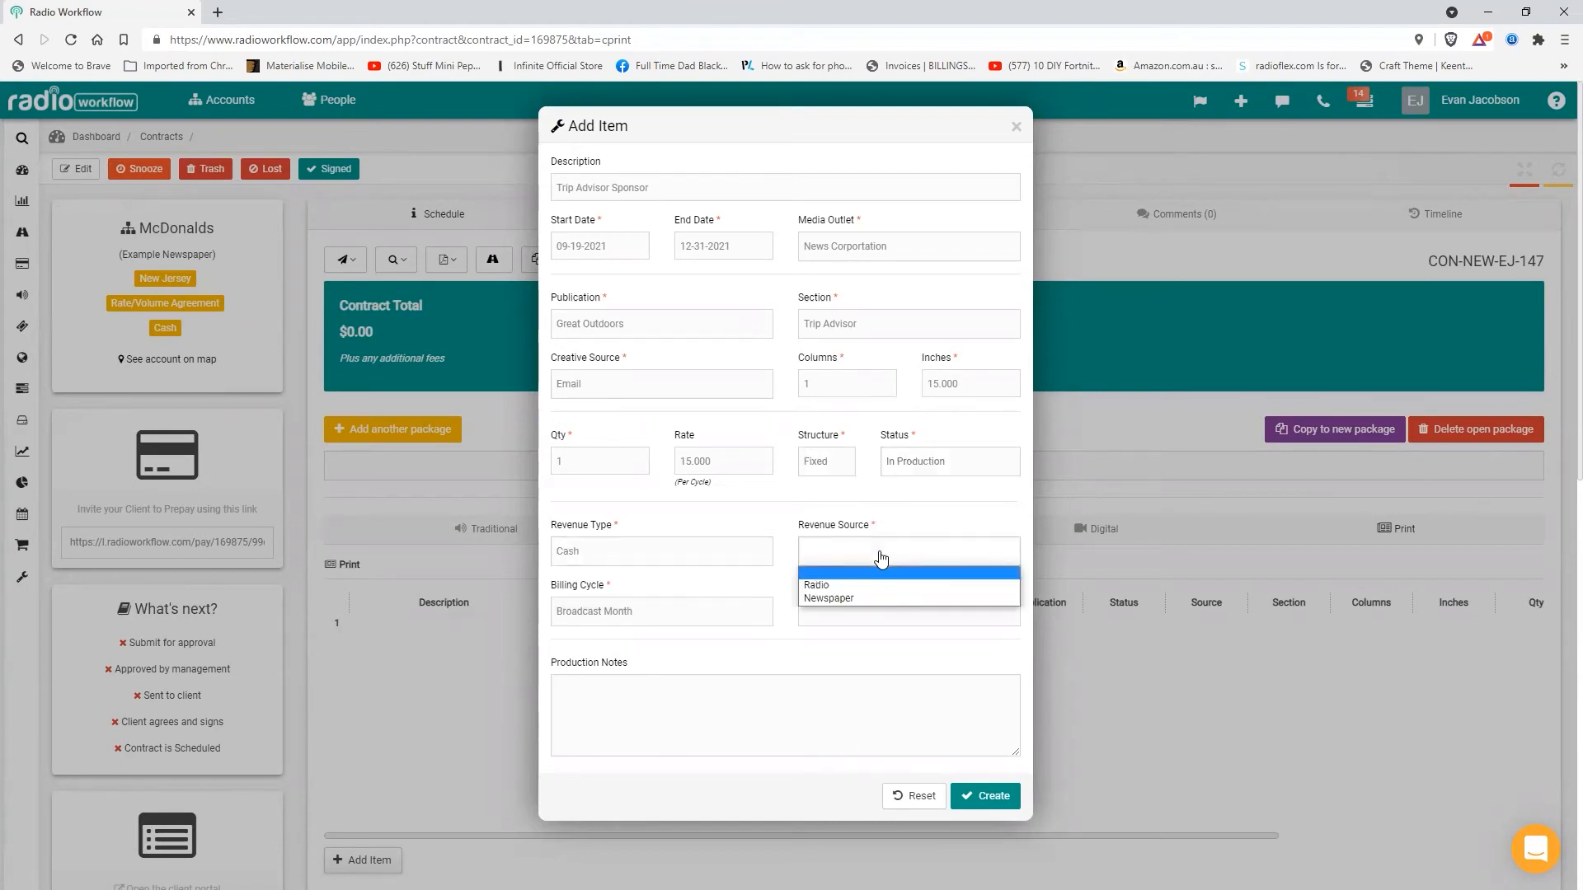
click(857, 598)
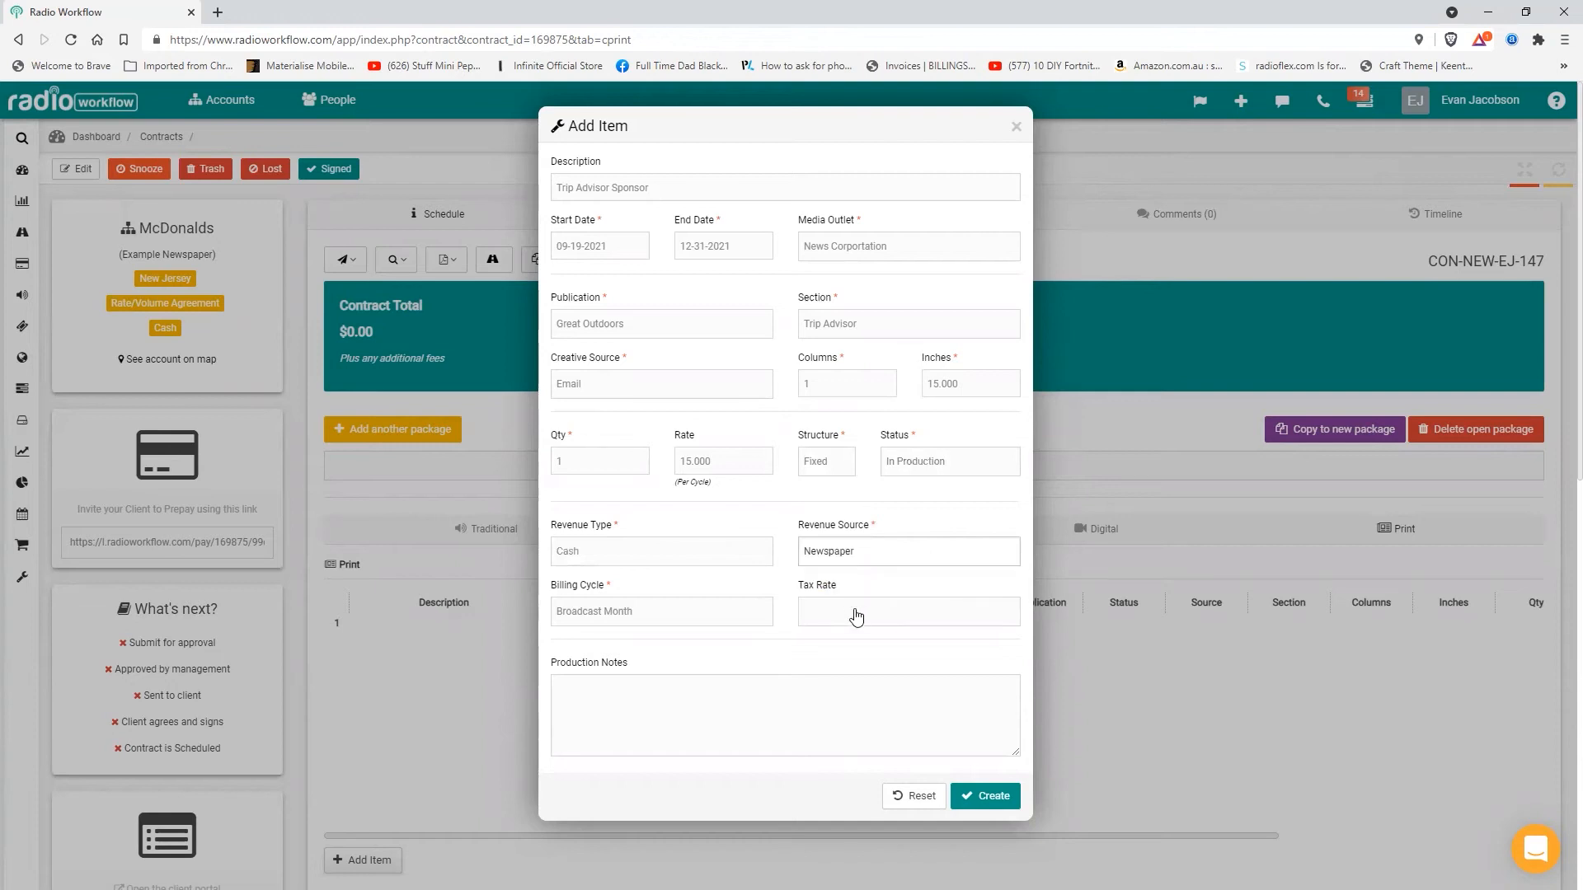
click(647, 623)
click(643, 648)
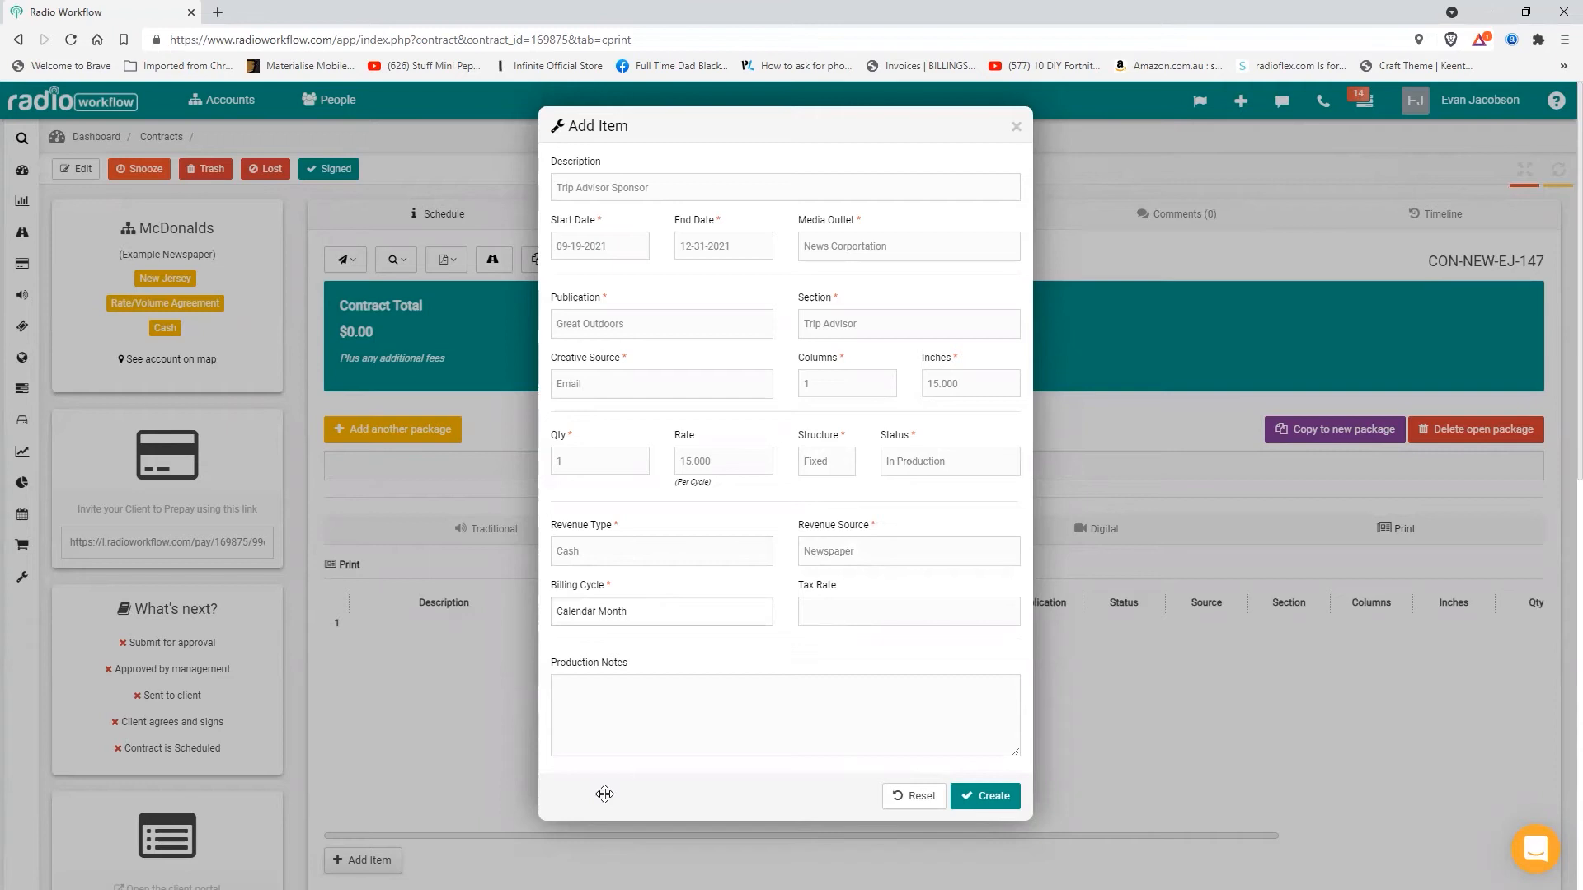
Add the production note "Arriving on Email tomorrow" and create the print item.
click(650, 735)
text(Arriving on Email )
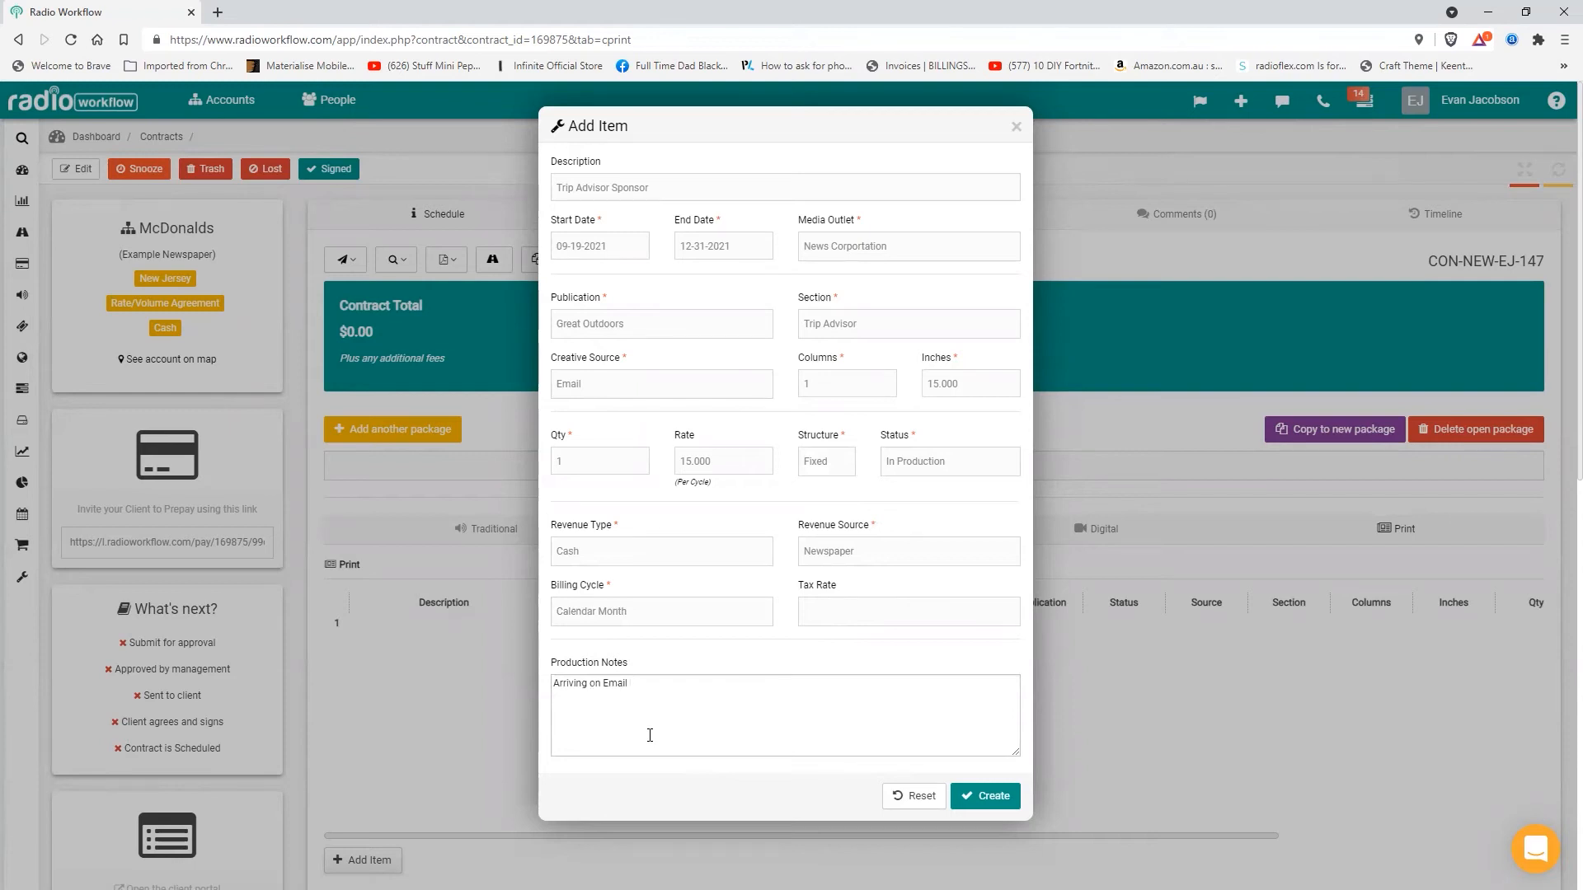
text(tomorrow)
click(1009, 805)
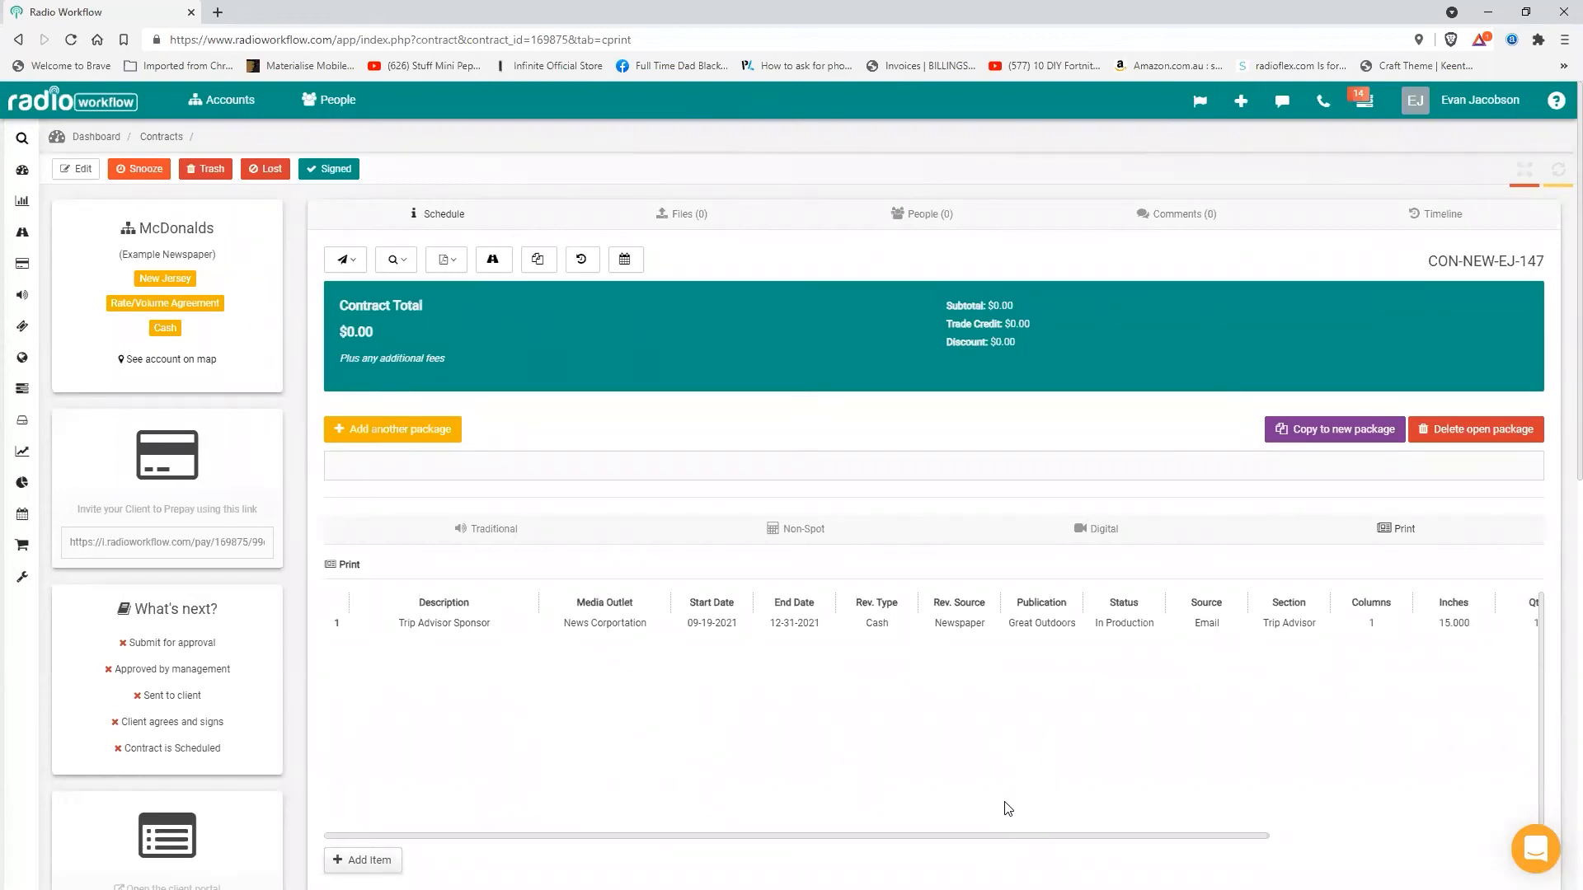
Preview the contract and display its Traditional schedule.
click(393, 259)
click(392, 284)
click(486, 530)
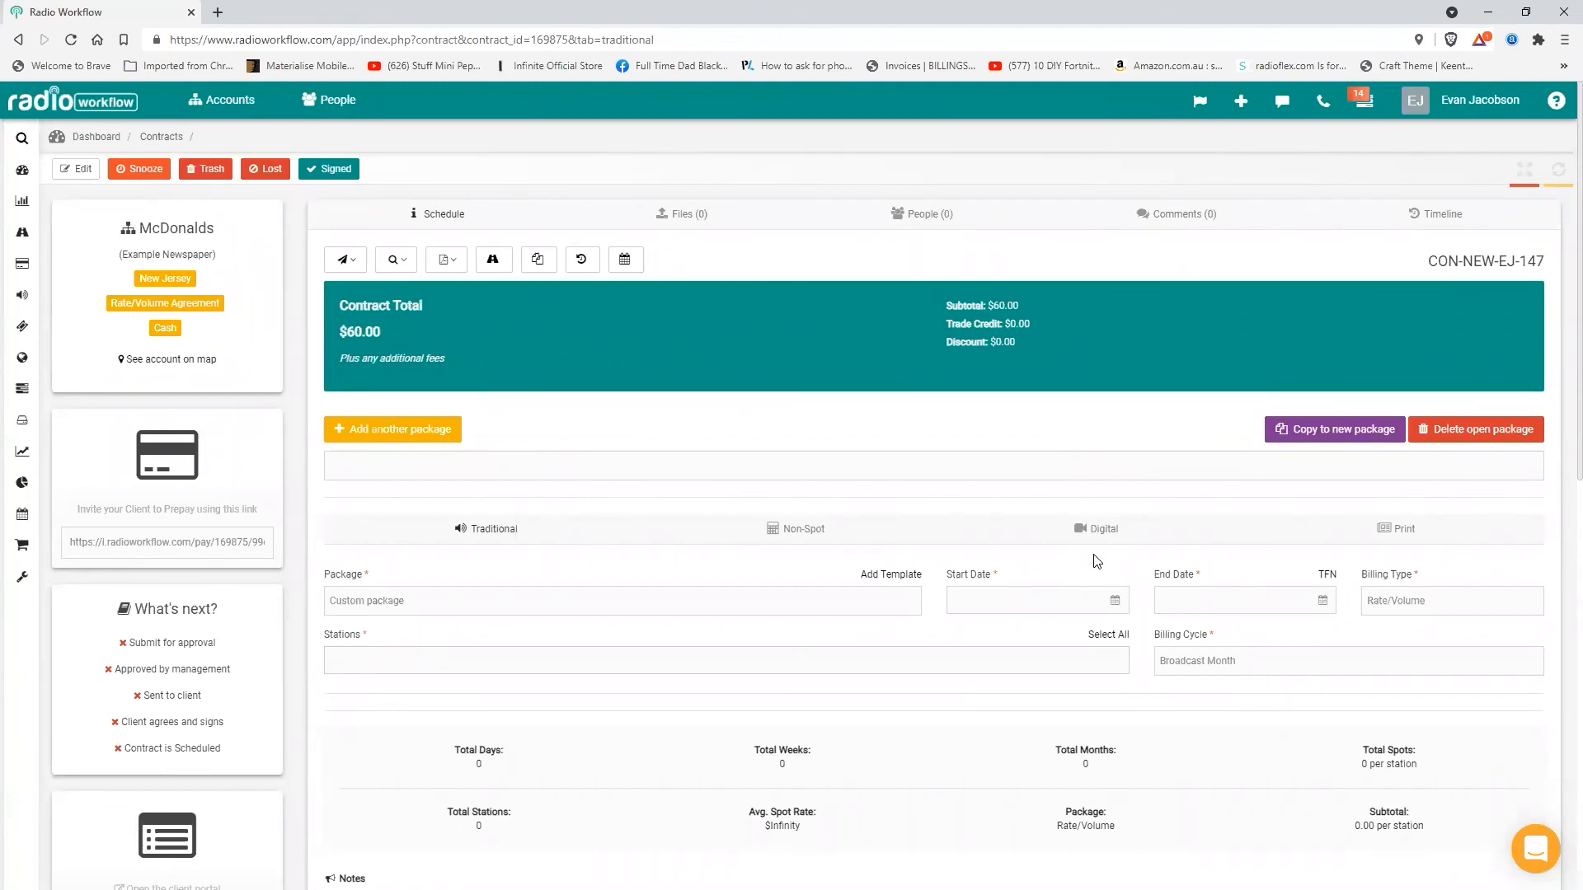
Mark the contract as signed by Client and schedule it.
click(332, 172)
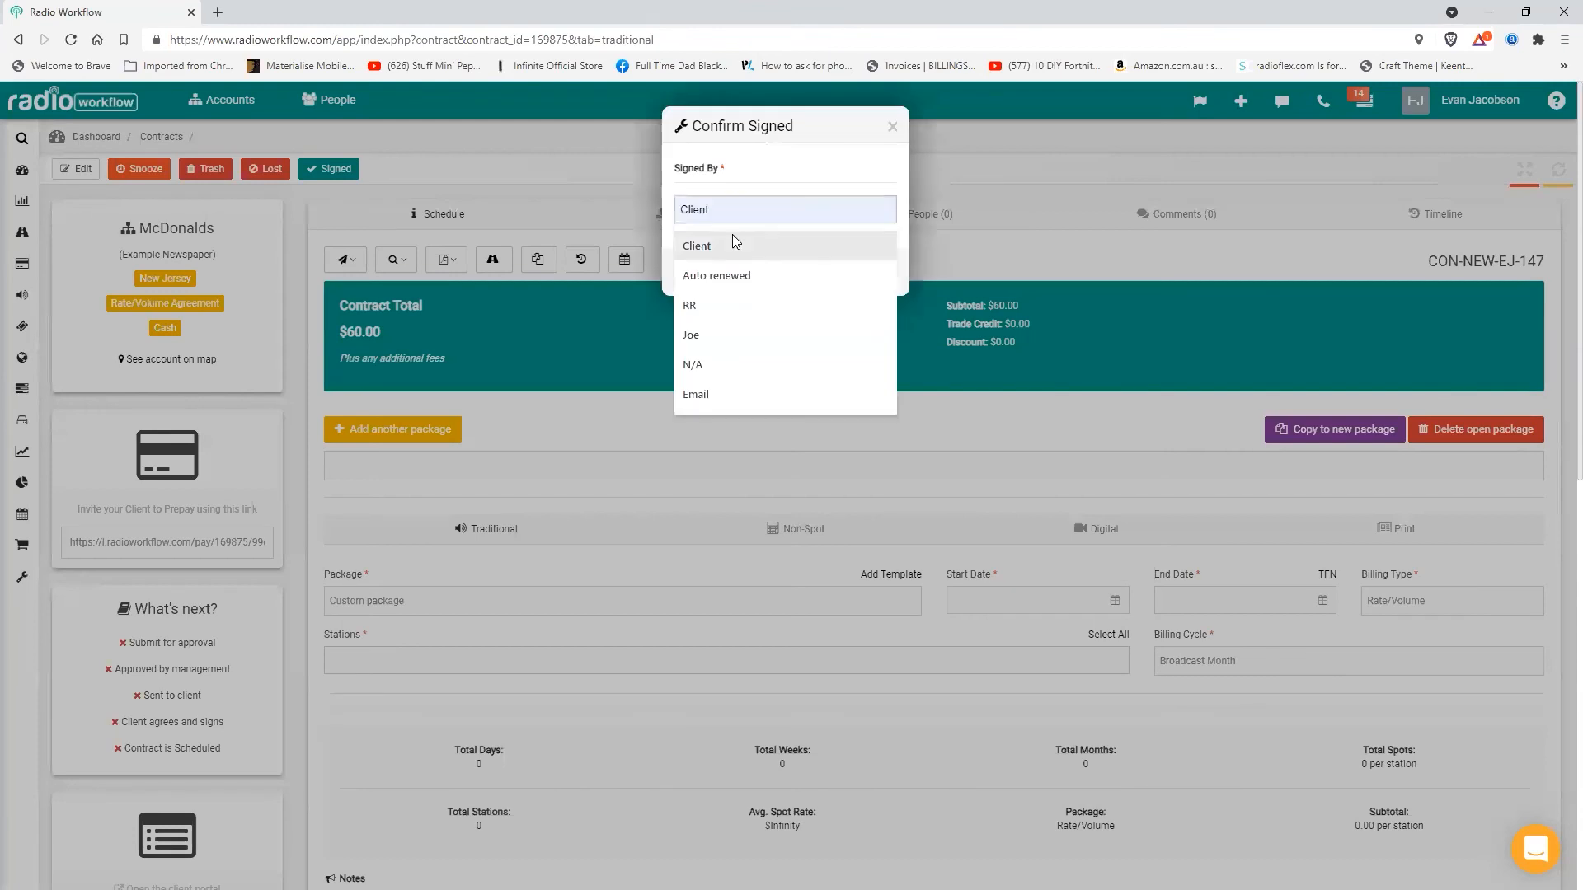
click(732, 249)
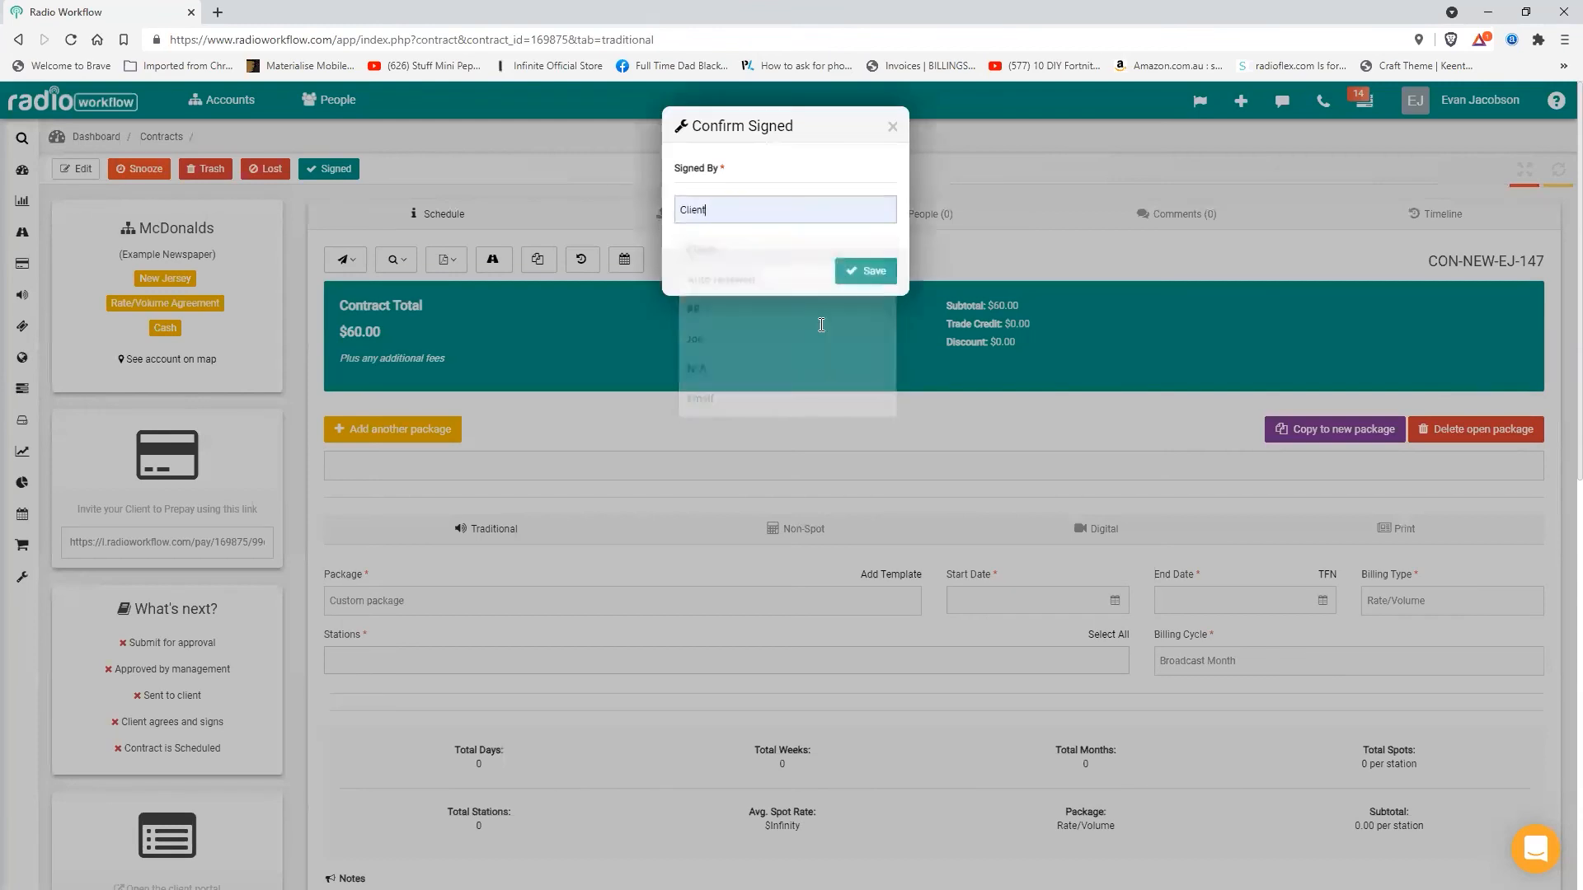
click(850, 272)
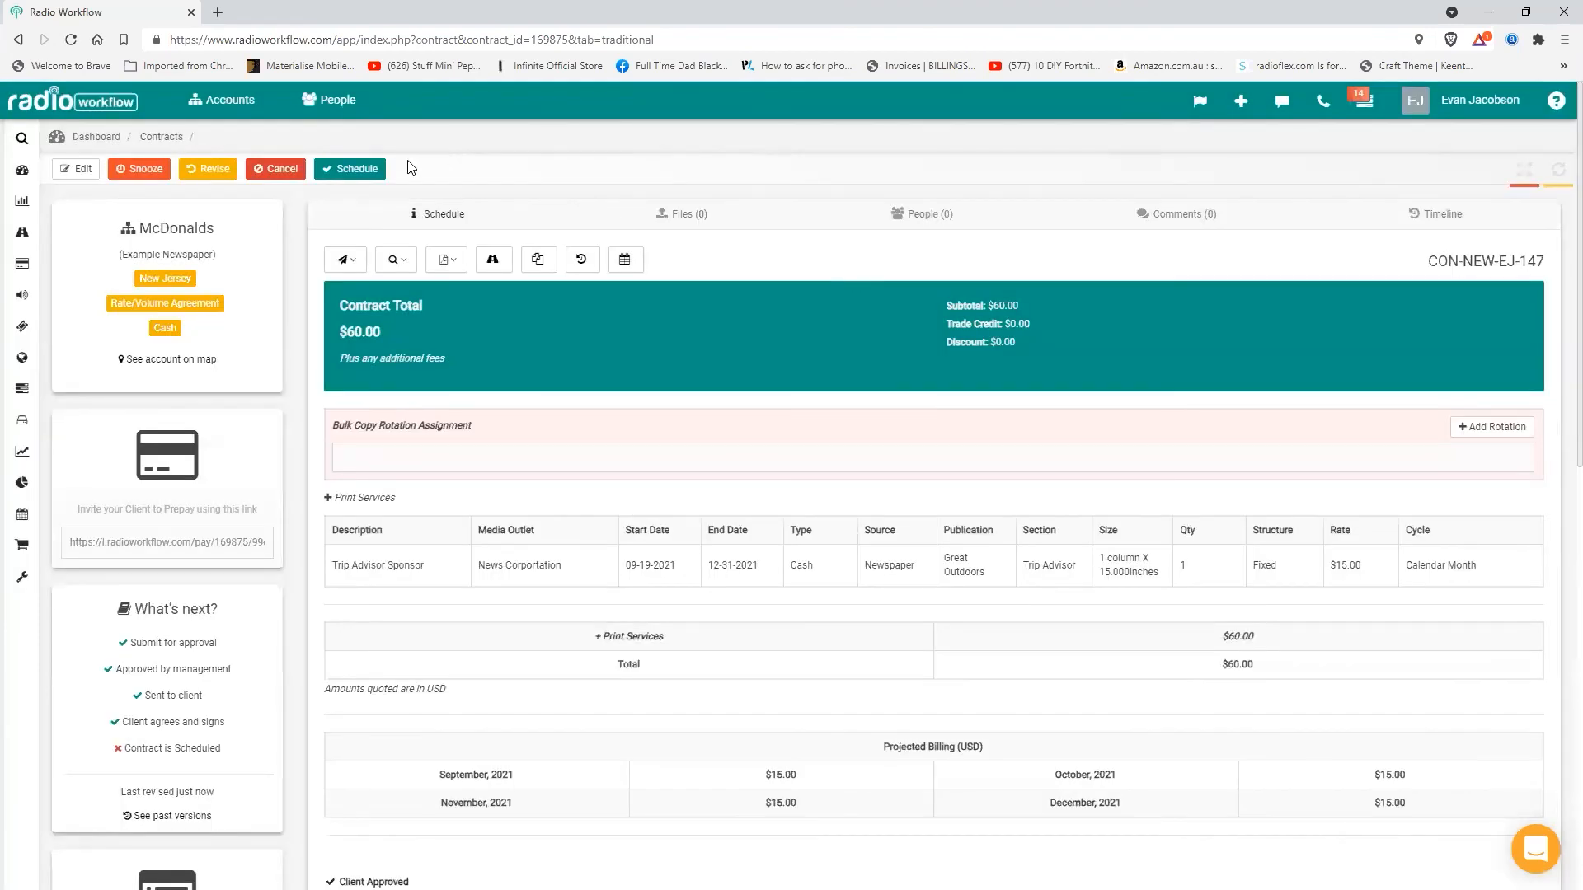
click(349, 169)
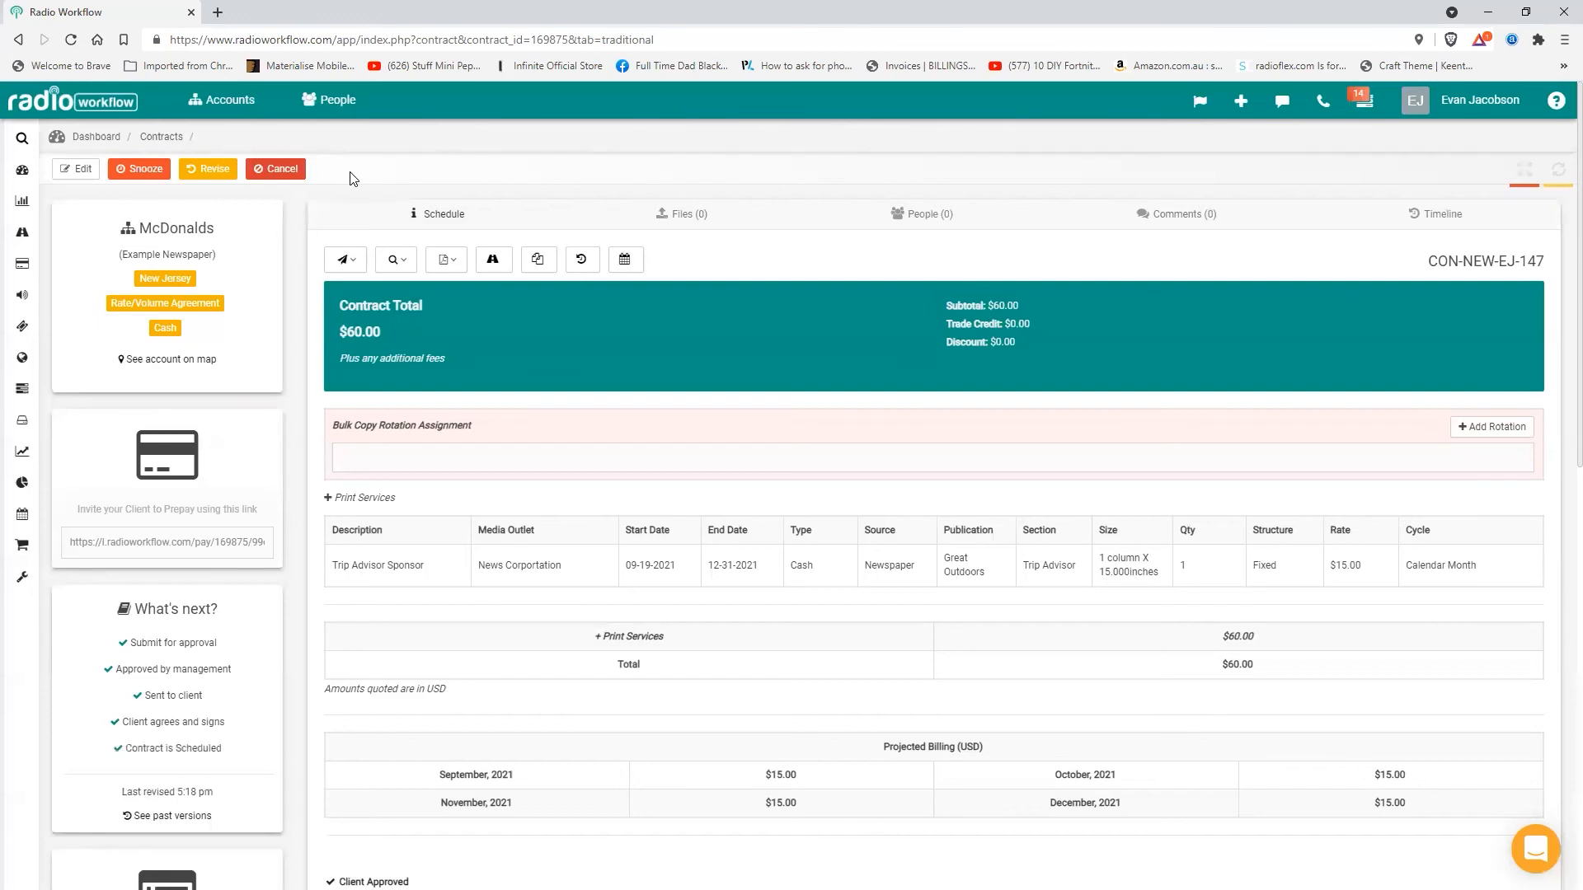
Open the Print Services query, review its filters and run it for all media outlets.
click(23, 249)
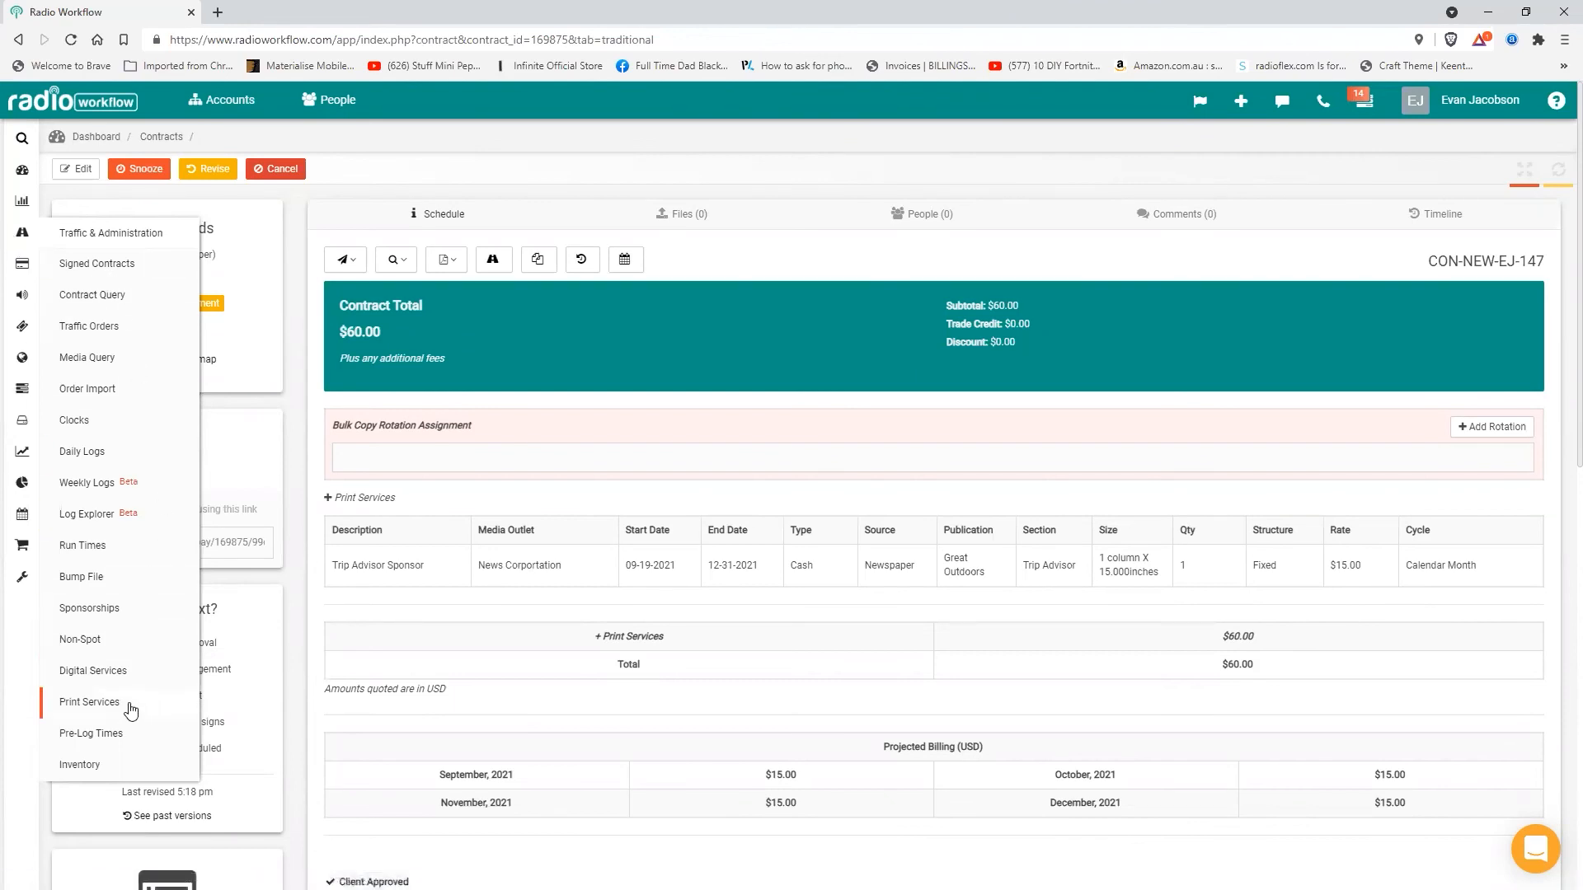
click(130, 709)
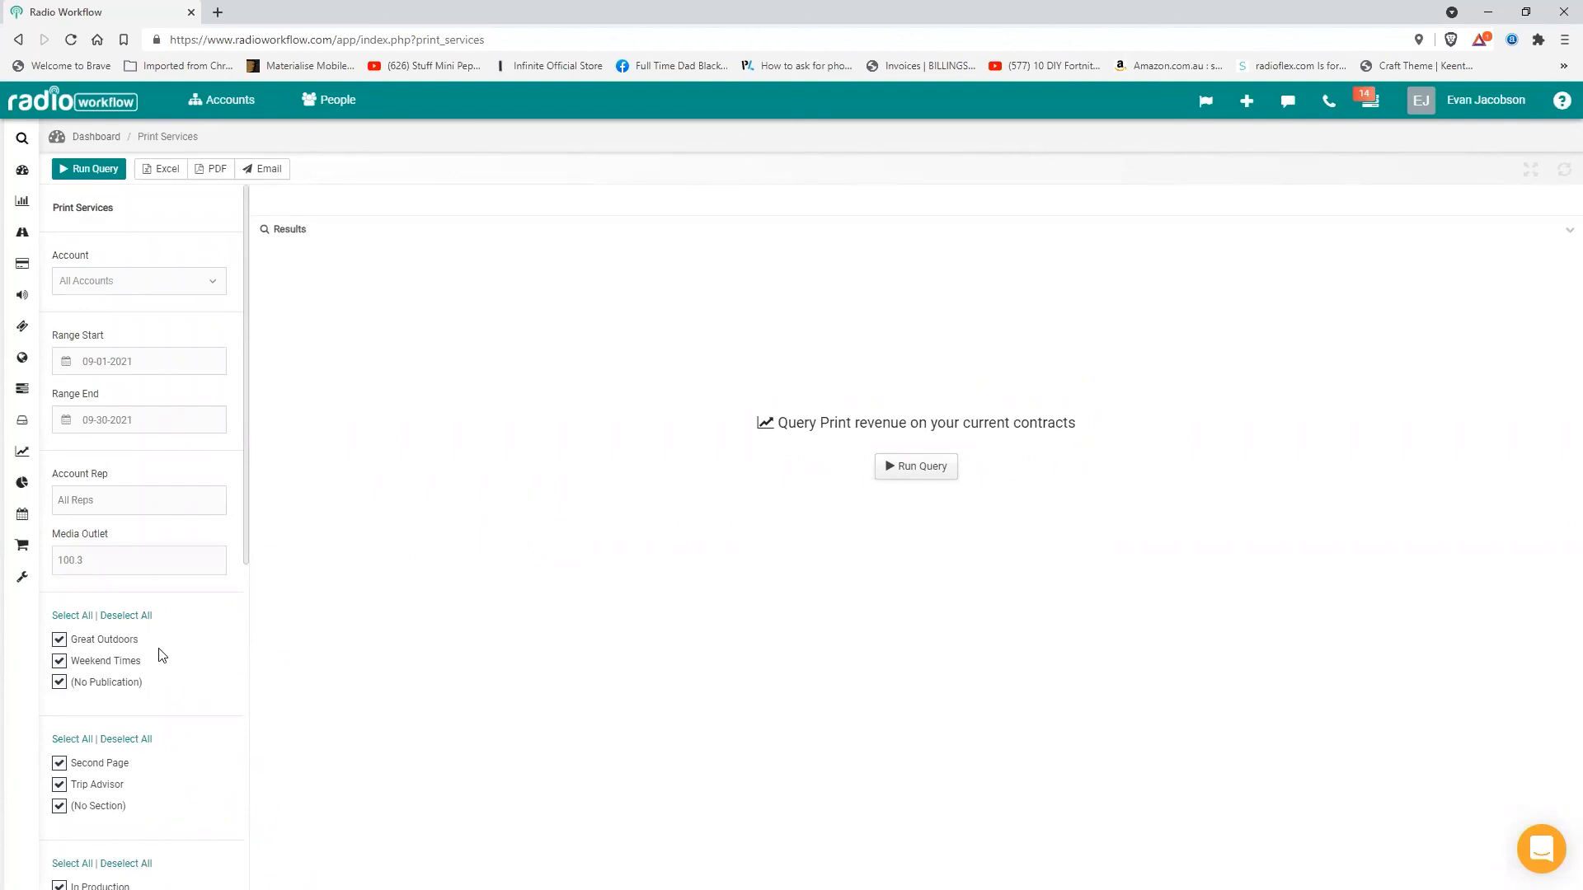
scroll(163, 660, down, 1)
scroll(153, 701, down, 1)
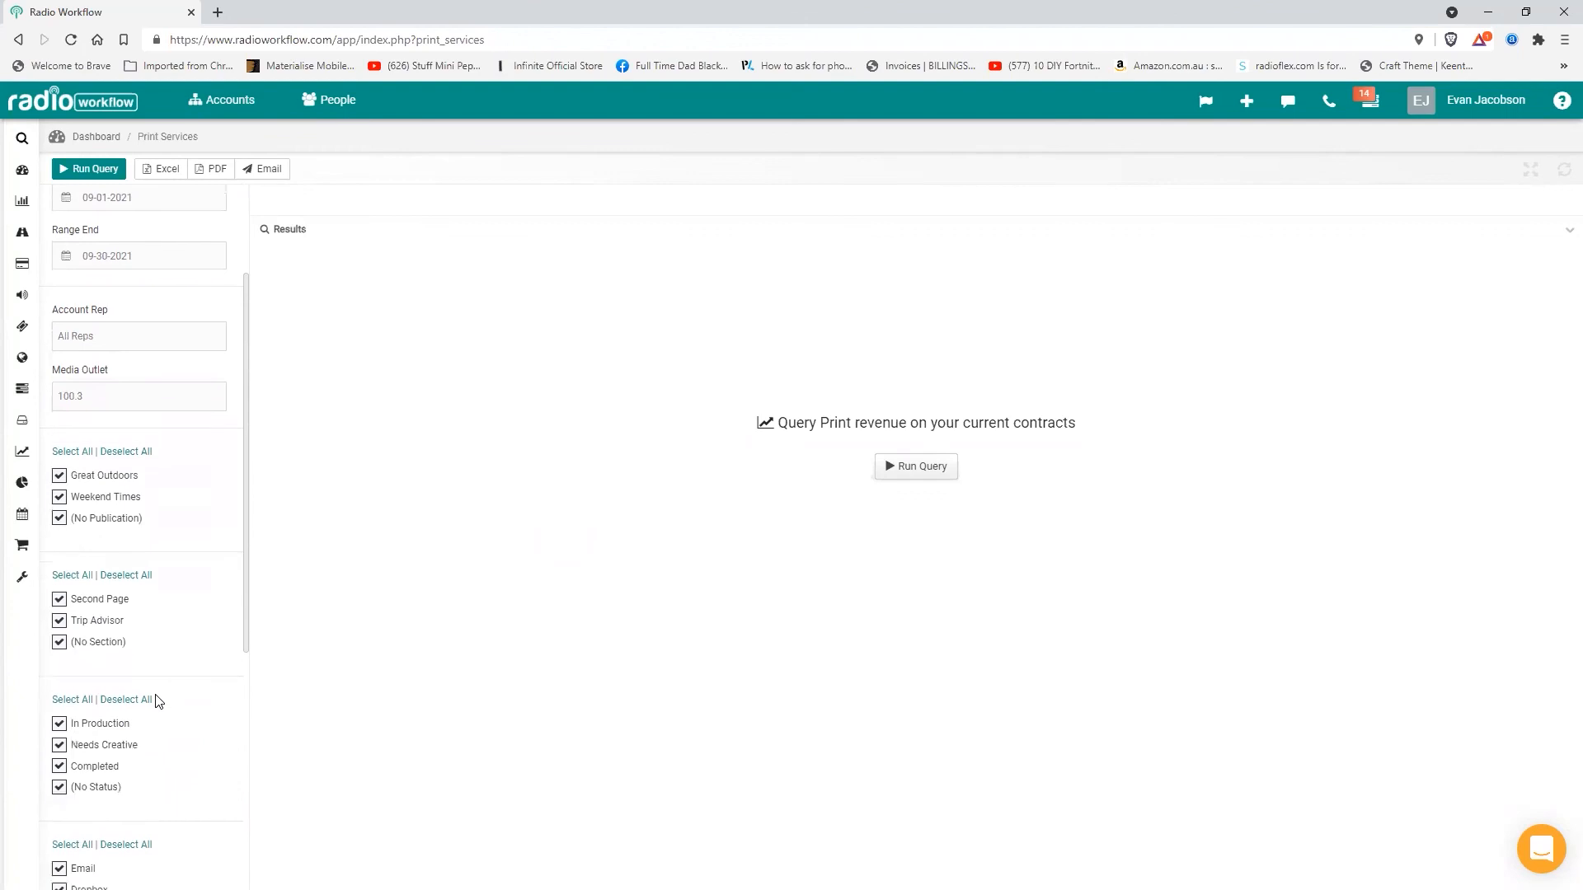
scroll(154, 763, down, 1)
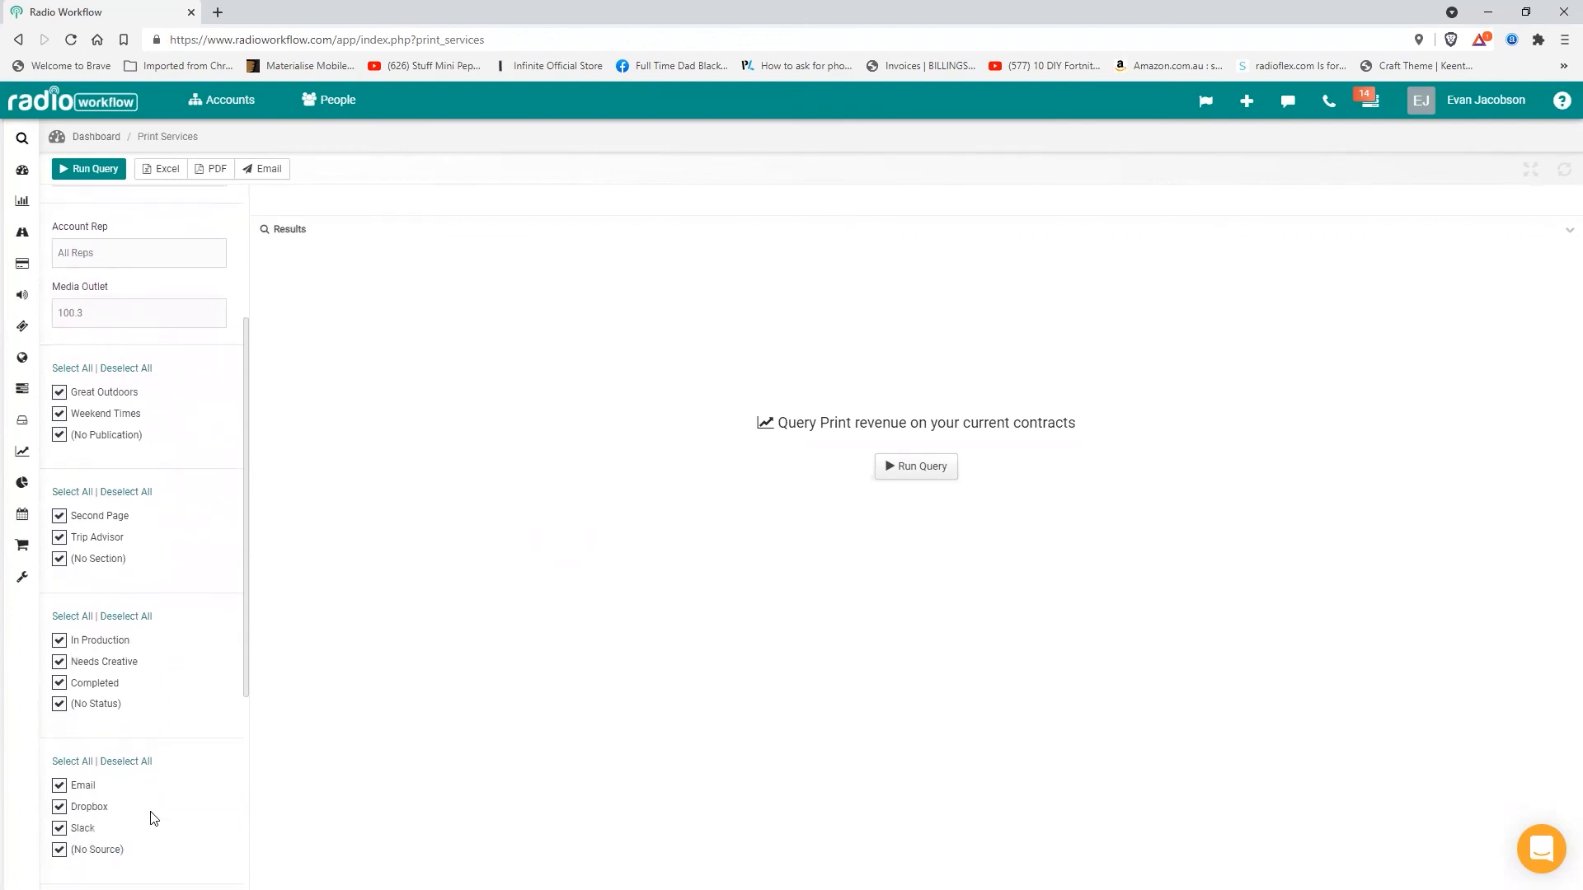
scroll(154, 818, down, 3)
scroll(151, 816, down, 1)
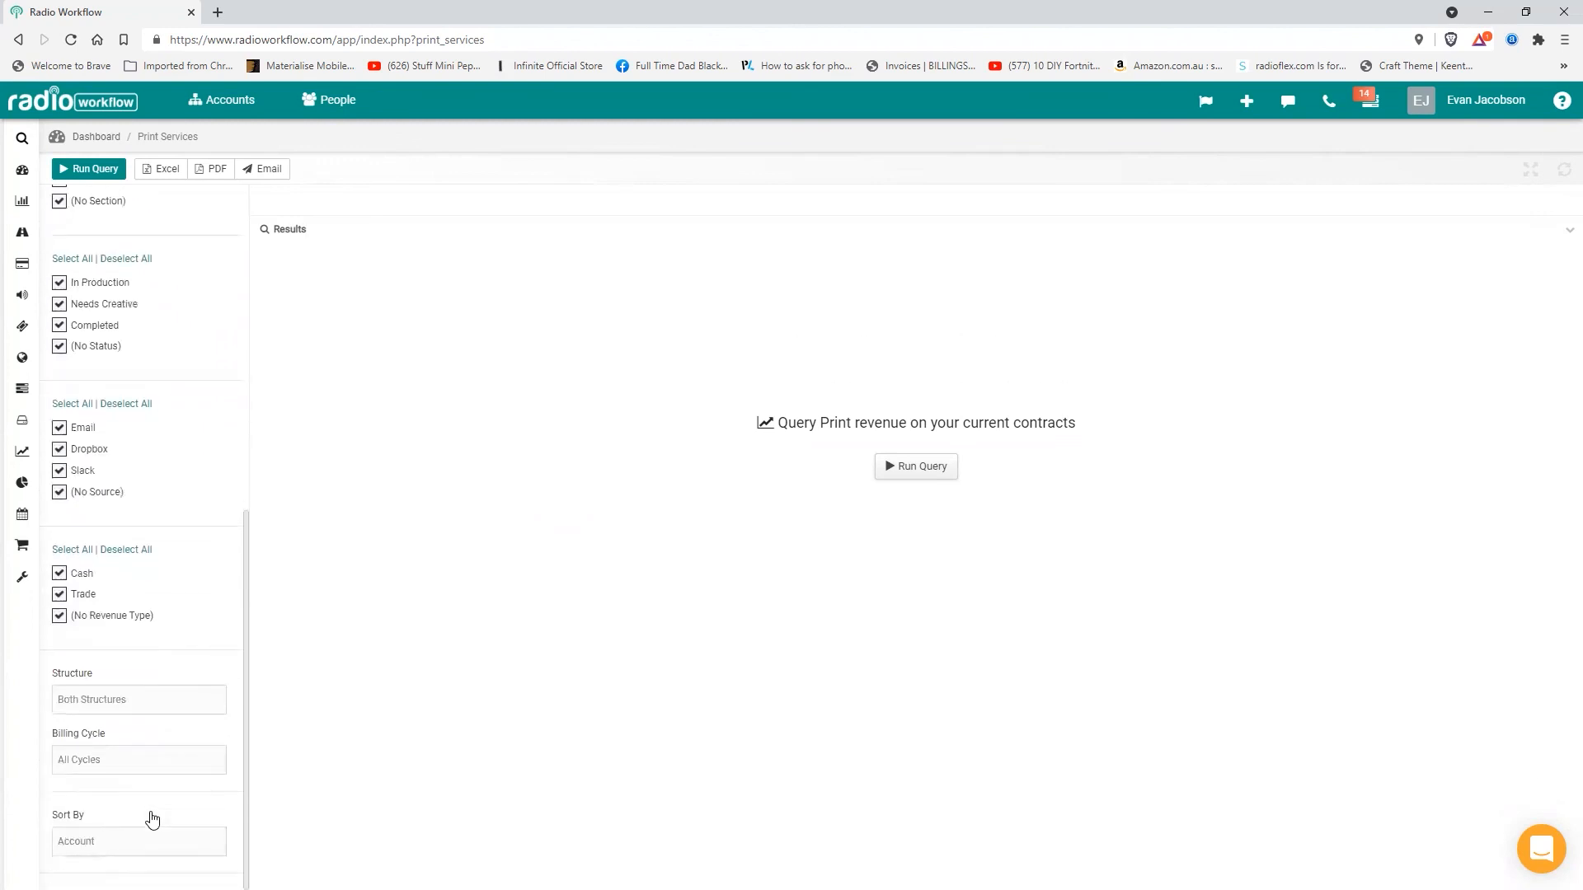
scroll(156, 809, up, 4)
scroll(159, 805, up, 3)
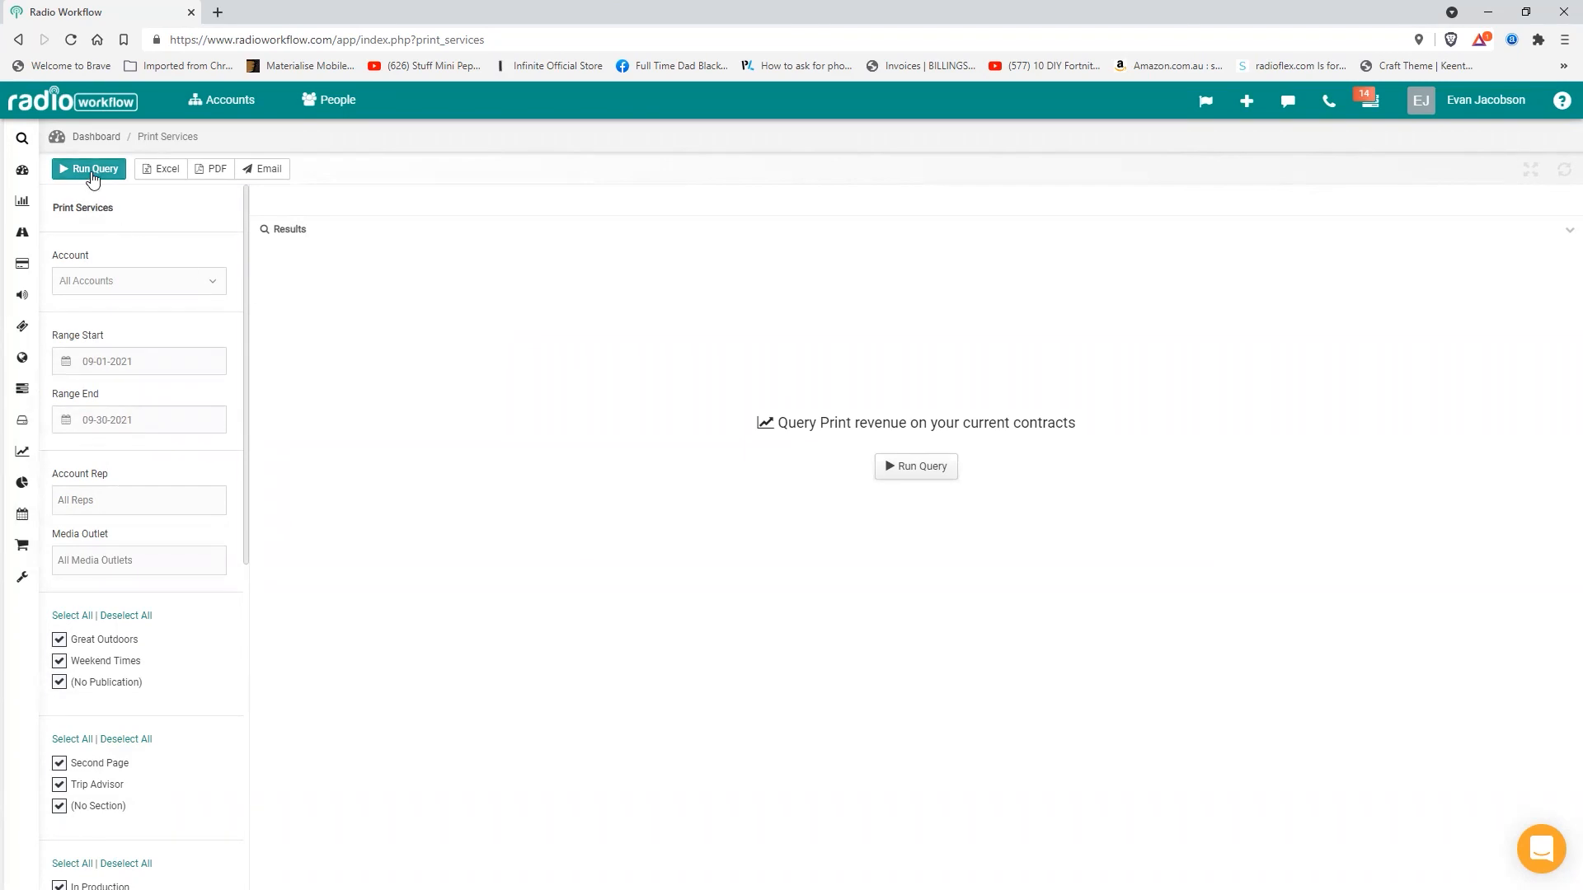
click(93, 170)
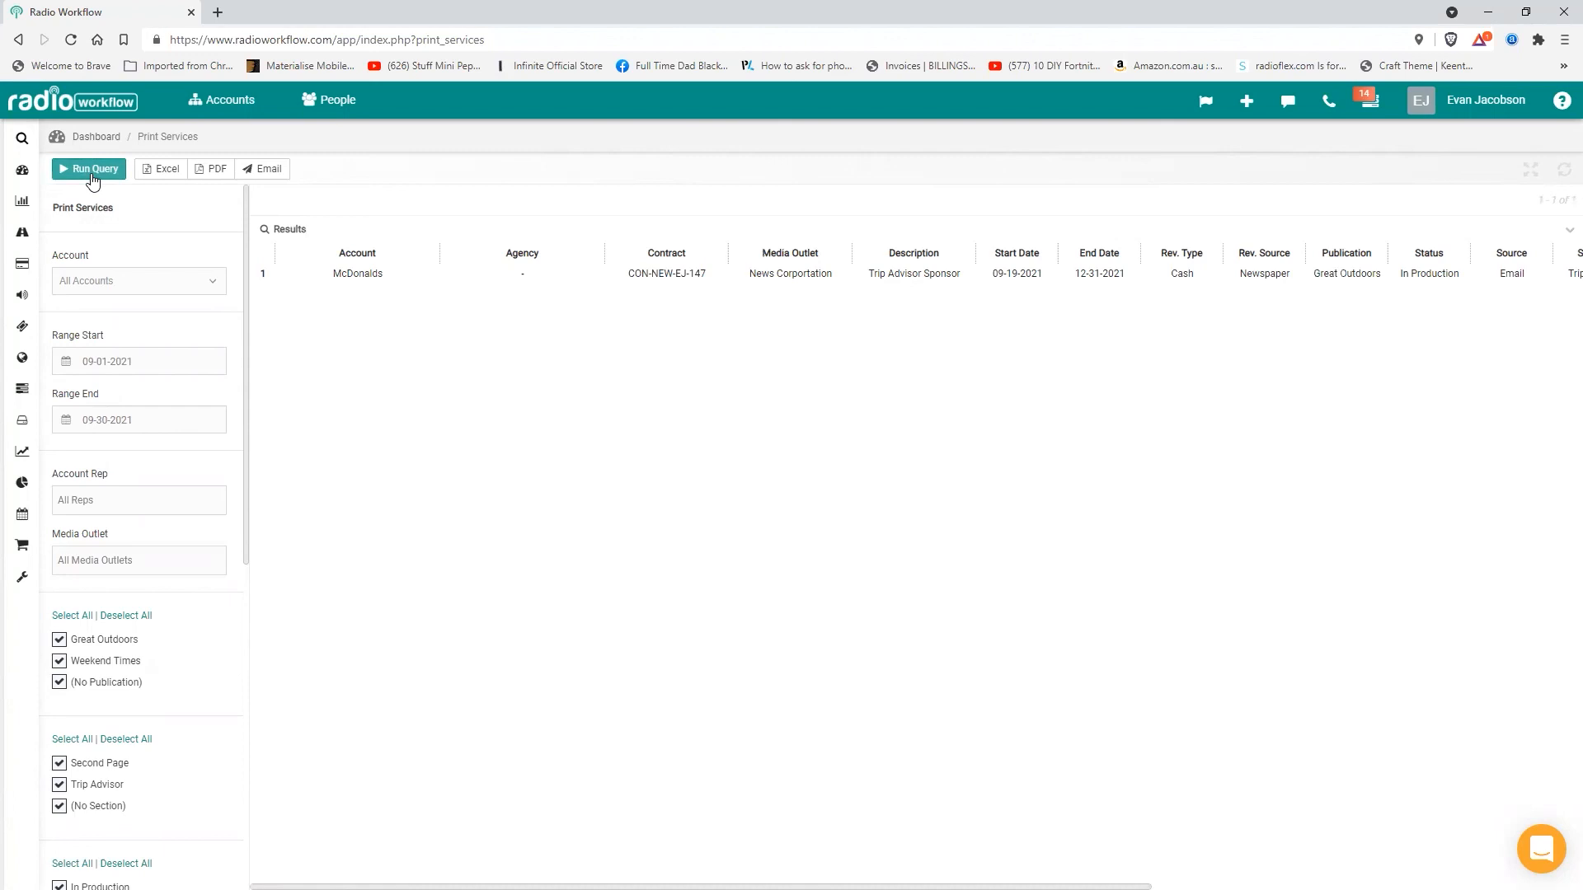
Set the status of the McDonalds print item in the query results to Completed and save it.
click(667, 283)
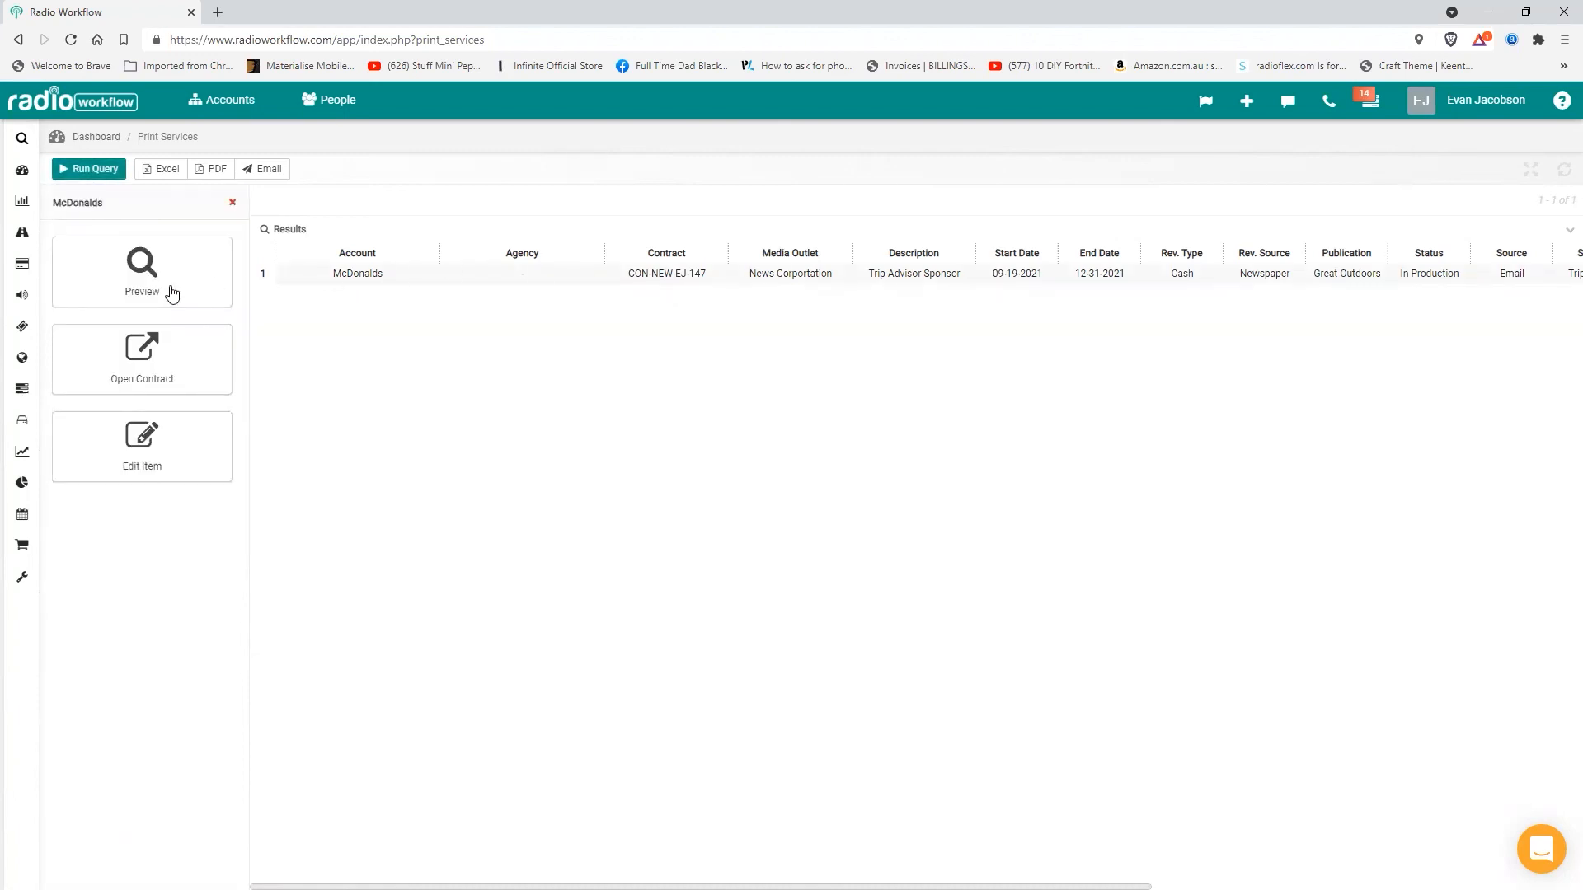
click(160, 476)
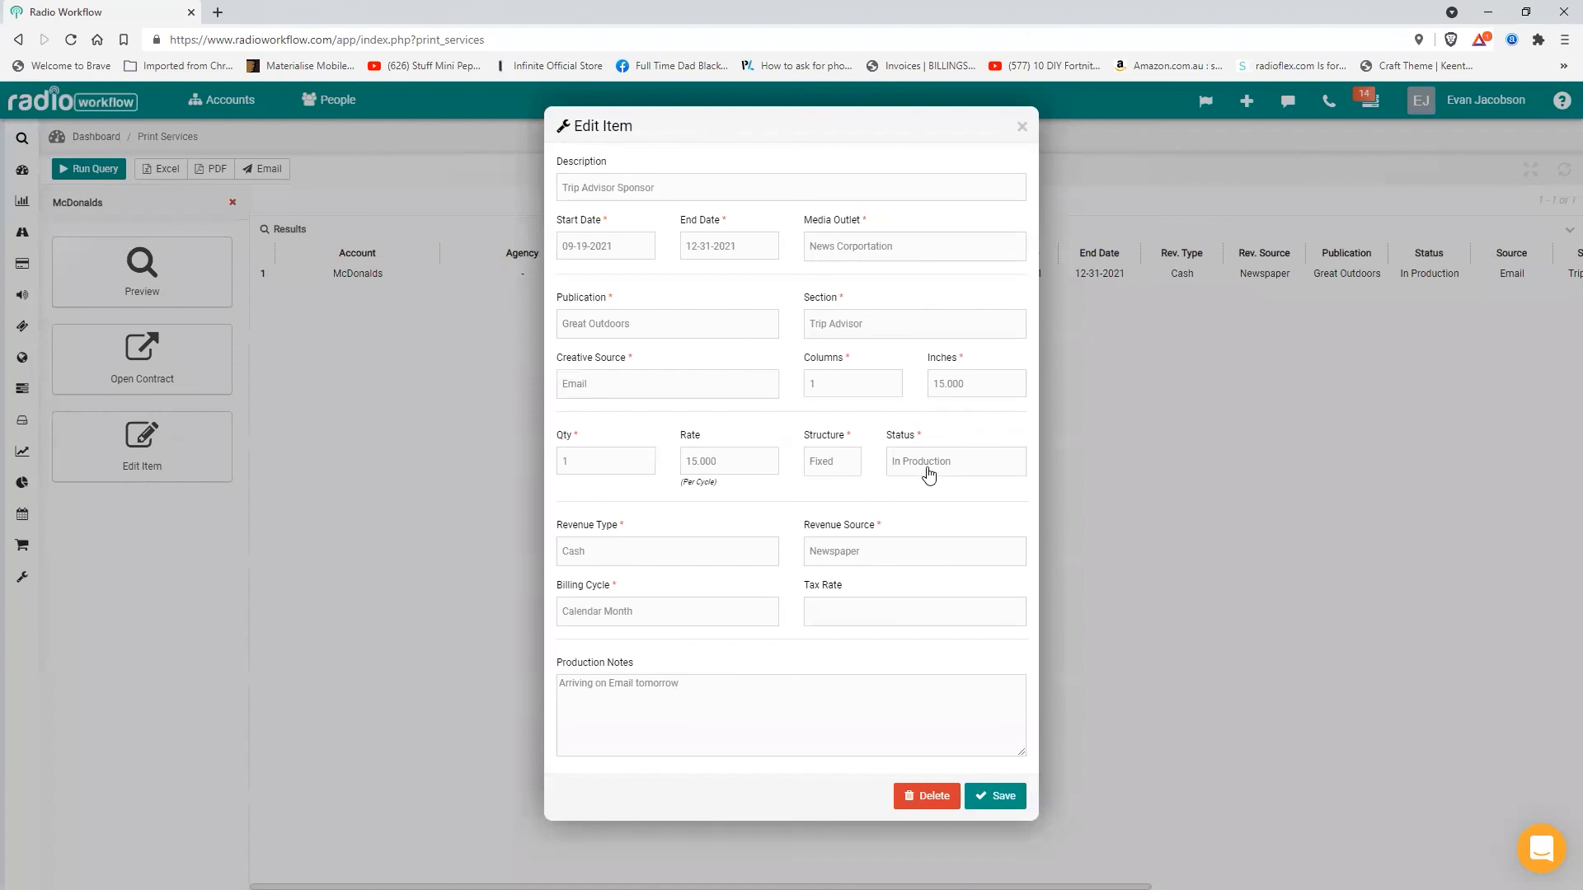
click(929, 471)
click(917, 521)
click(1015, 804)
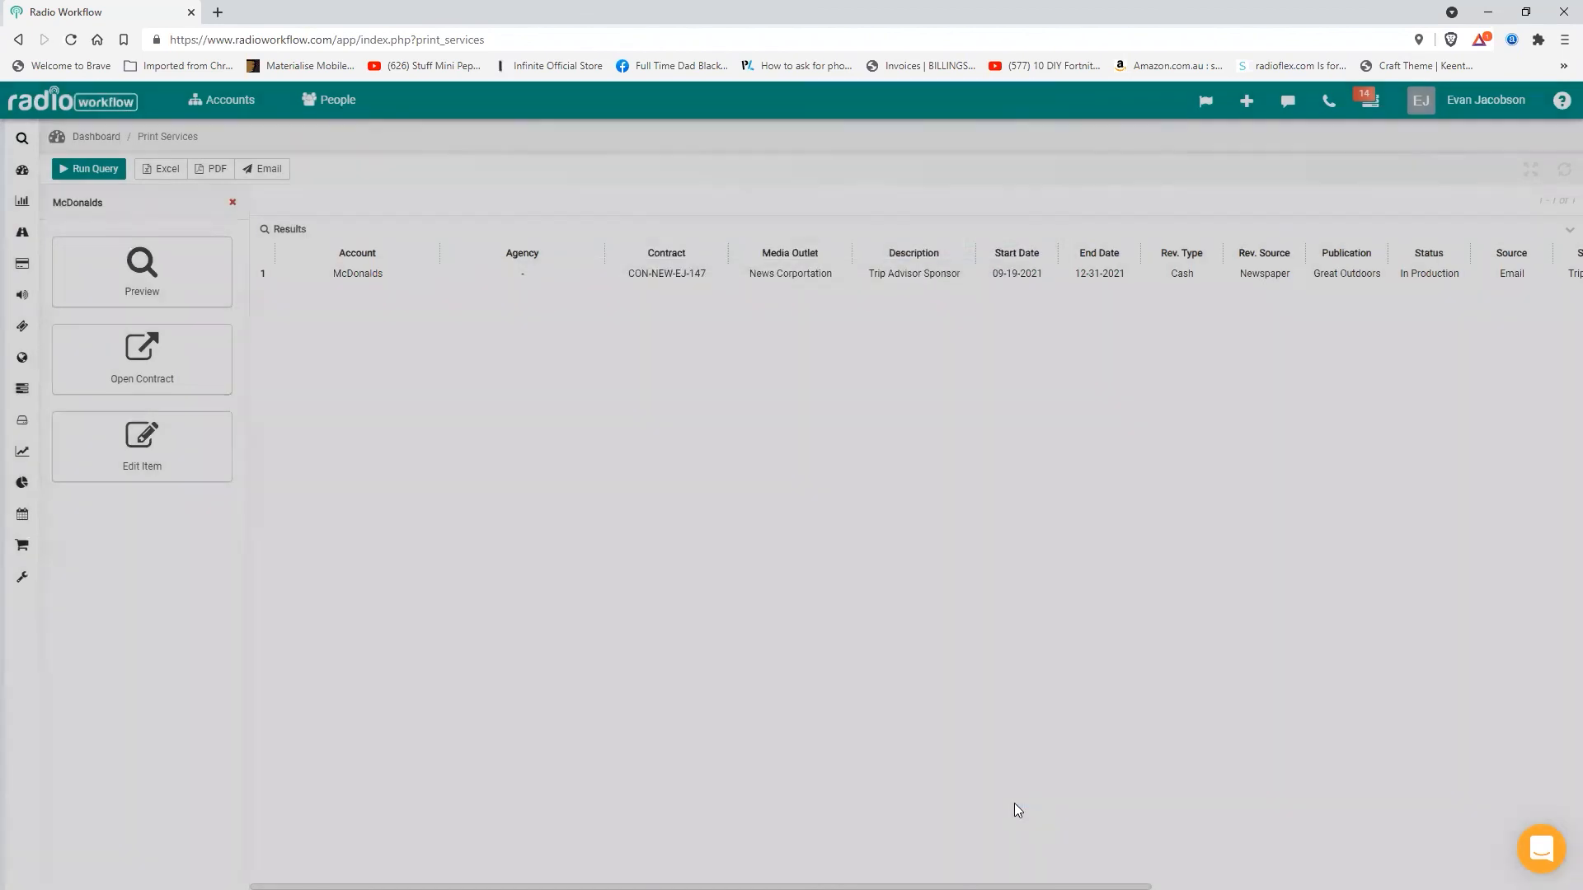